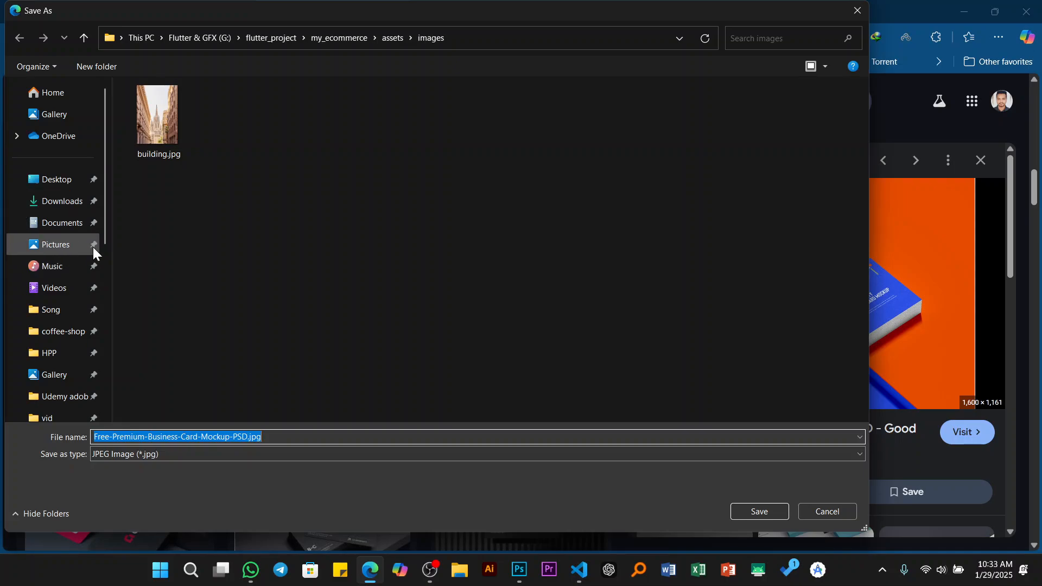
# - Save the image Free-Premium-Business-Card-Mockup-PSD.jpg to the Desktop and open it in Photoshop
pyautogui.click(52, 179)
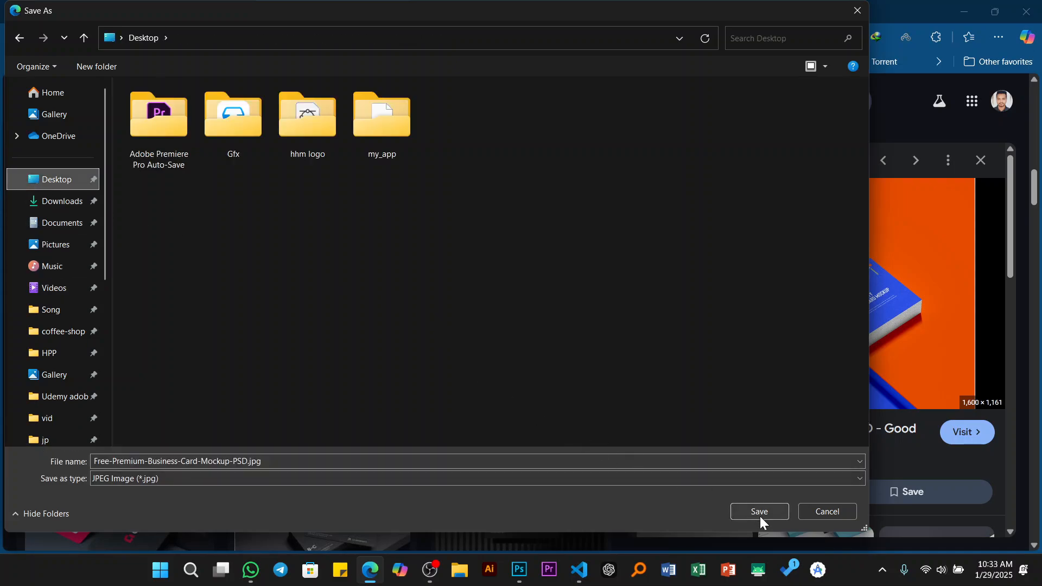
pyautogui.click(760, 516)
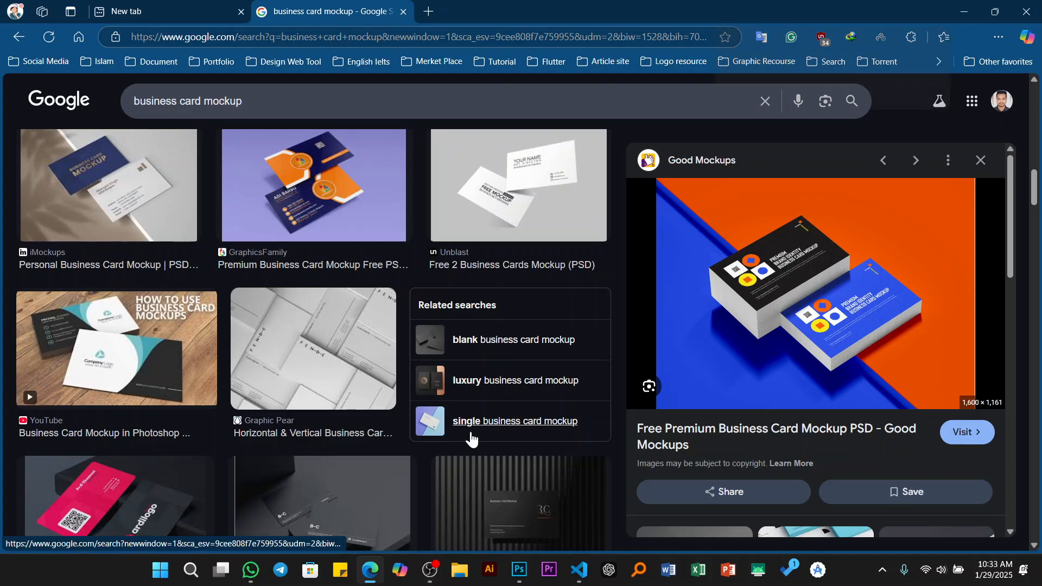
pyautogui.click(525, 570)
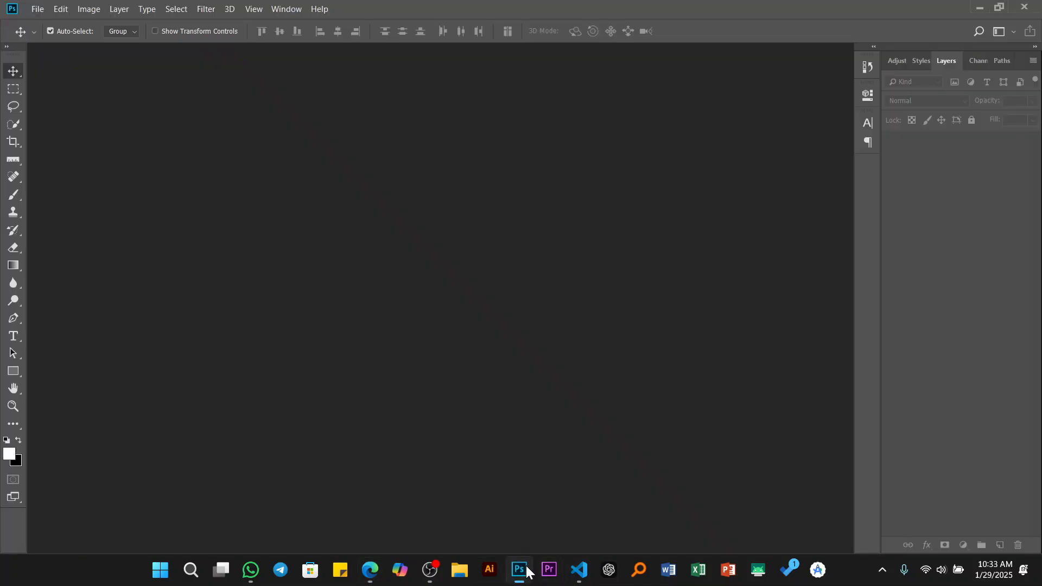
pyautogui.doubleClick(325, 199)
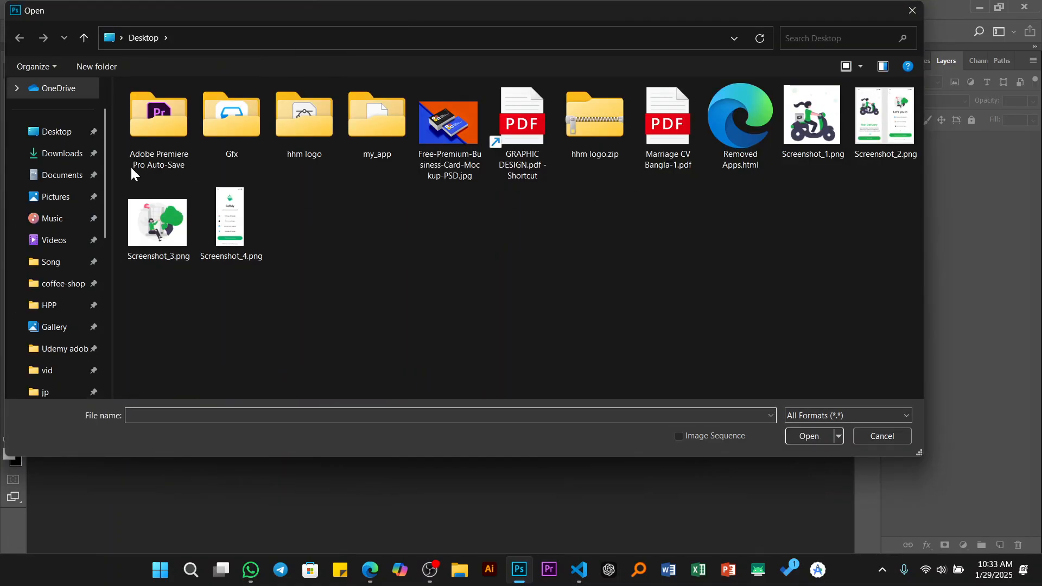
pyautogui.scroll(-1, 97, 228)
pyautogui.click(460, 134)
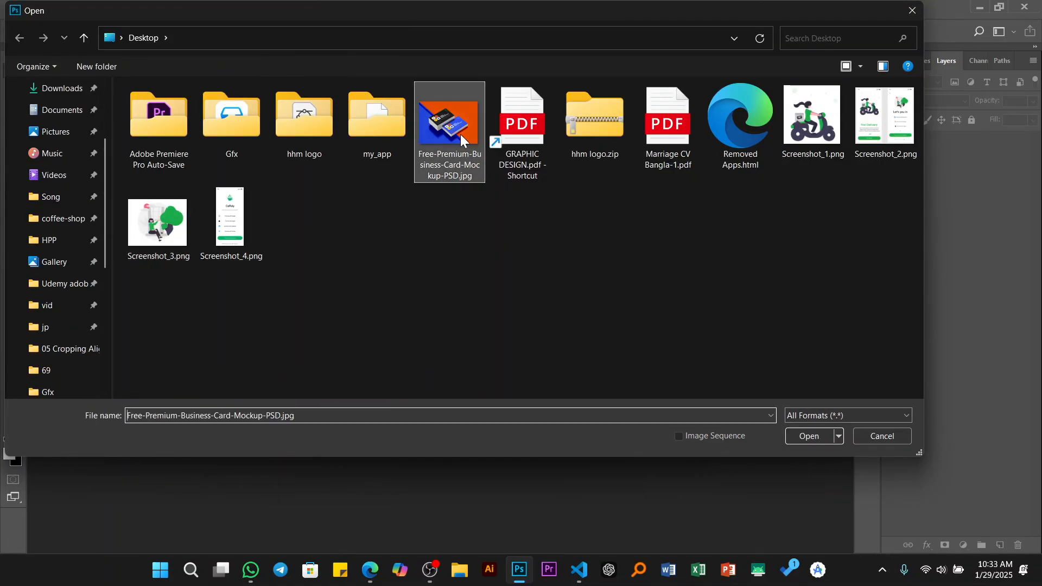
pyautogui.click(809, 435)
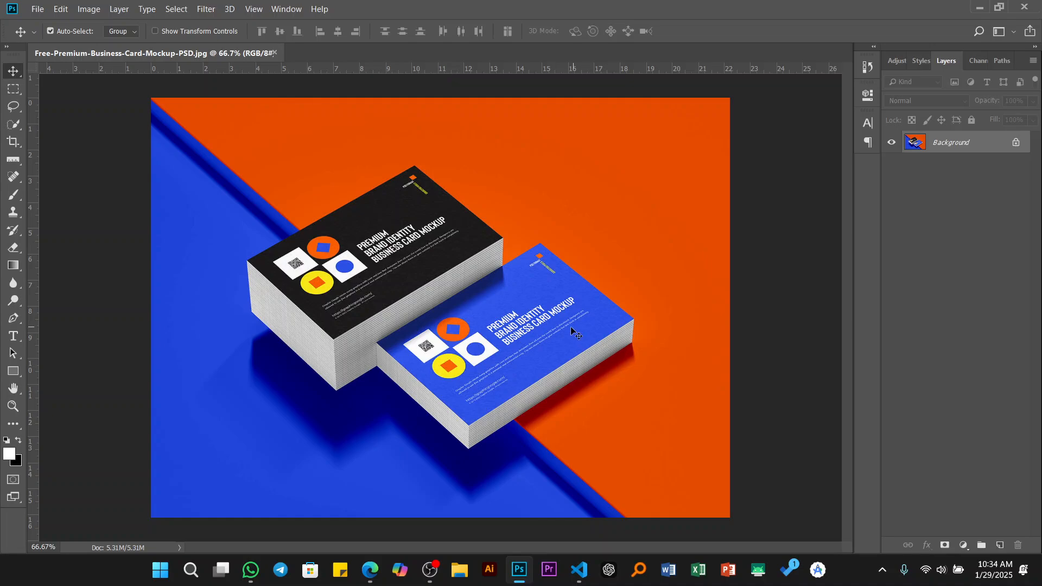
# - Unlock the Background layer of the mockup image to make it a regular layer
pyautogui.scroll(5, 394, 360)
pyautogui.scroll(-2, 423, 264)
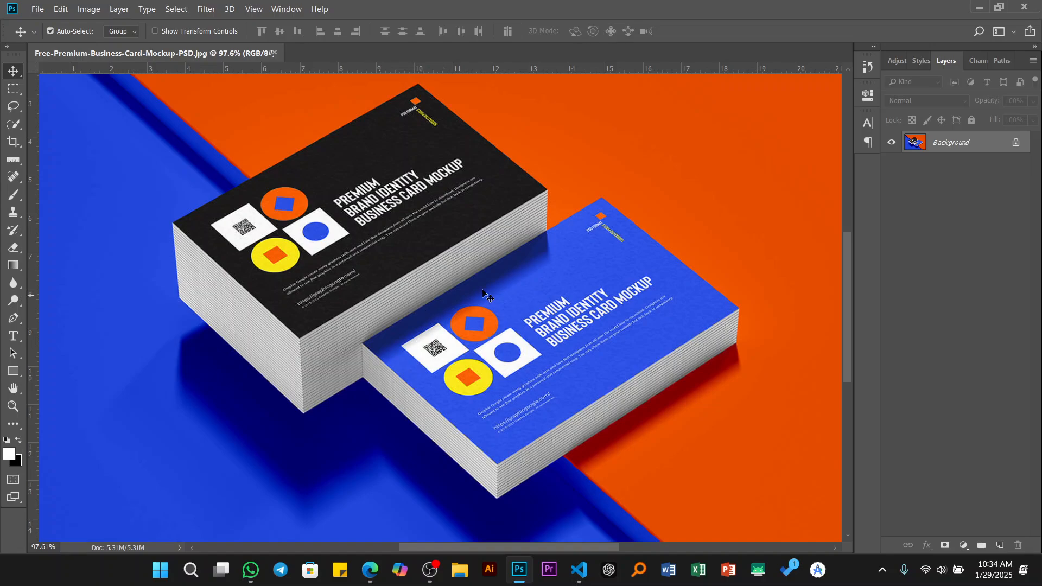
pyautogui.scroll(3, 481, 293)
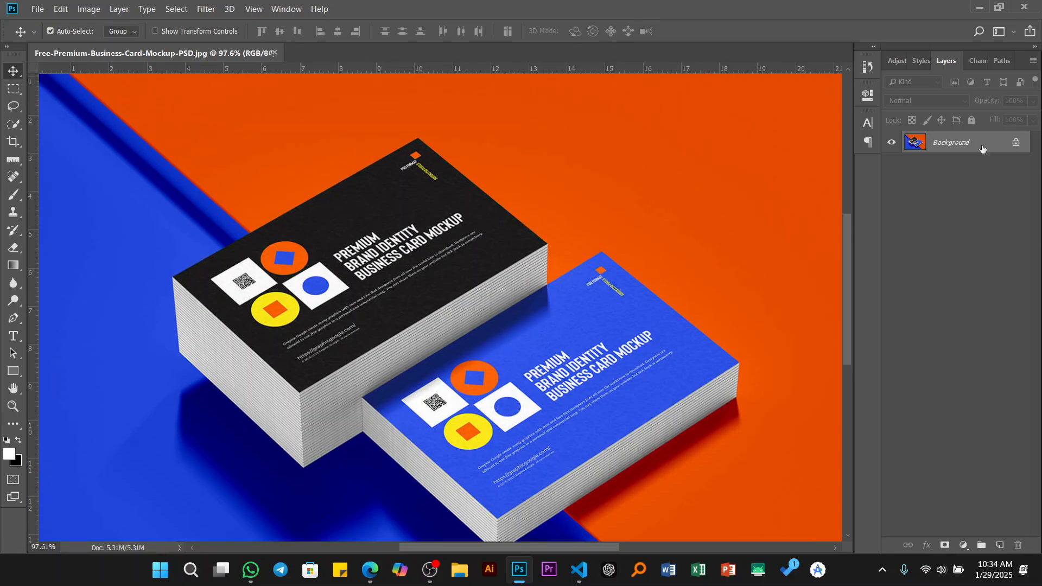
pyautogui.click(1016, 144)
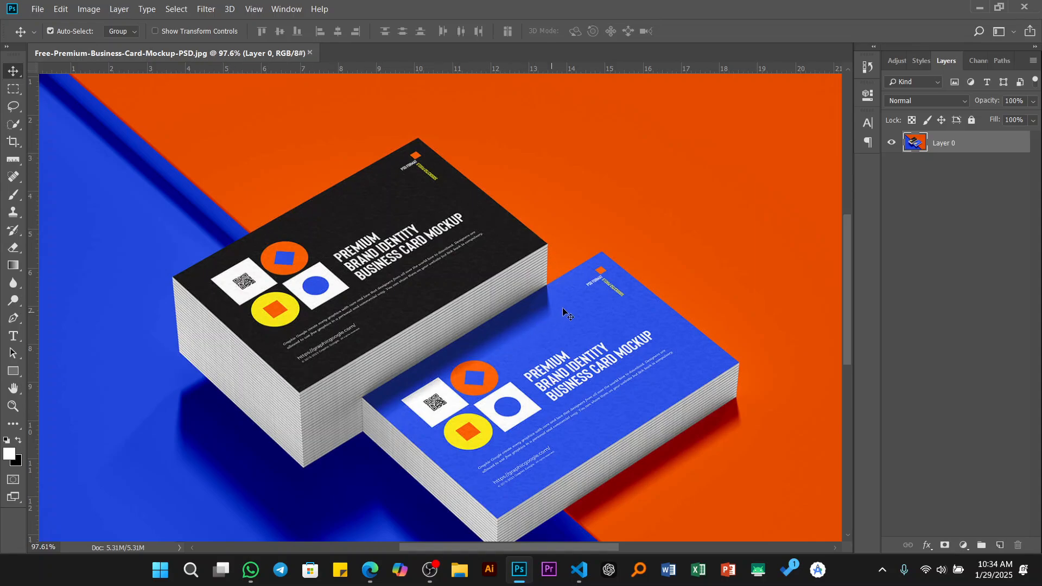
pyautogui.scroll(-1, 697, 355)
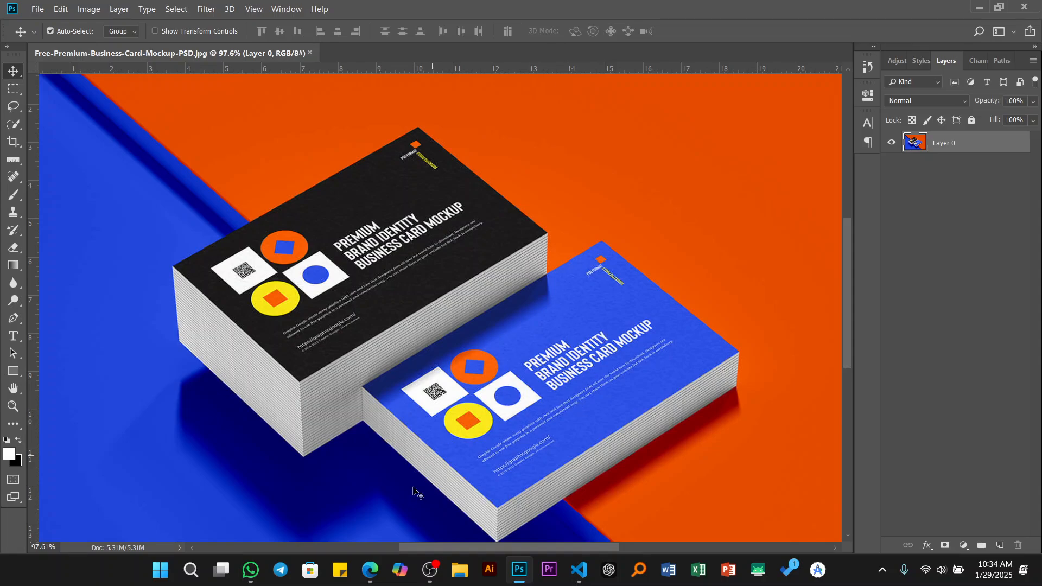
pyautogui.scroll(-1, 457, 354)
pyautogui.scroll(3, 489, 407)
pyautogui.scroll(-3, 510, 462)
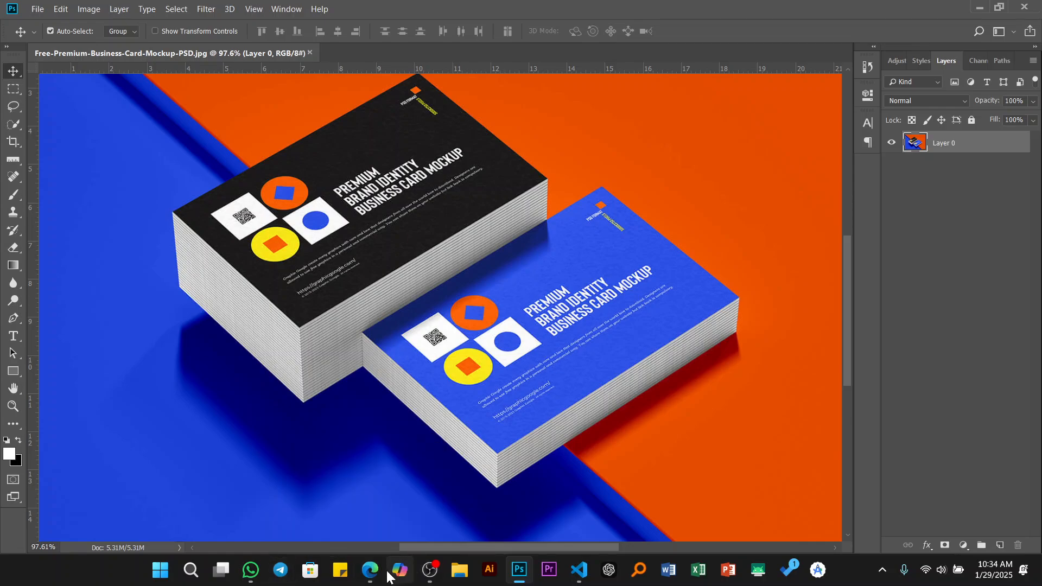
pyautogui.scroll(1, 487, 282)
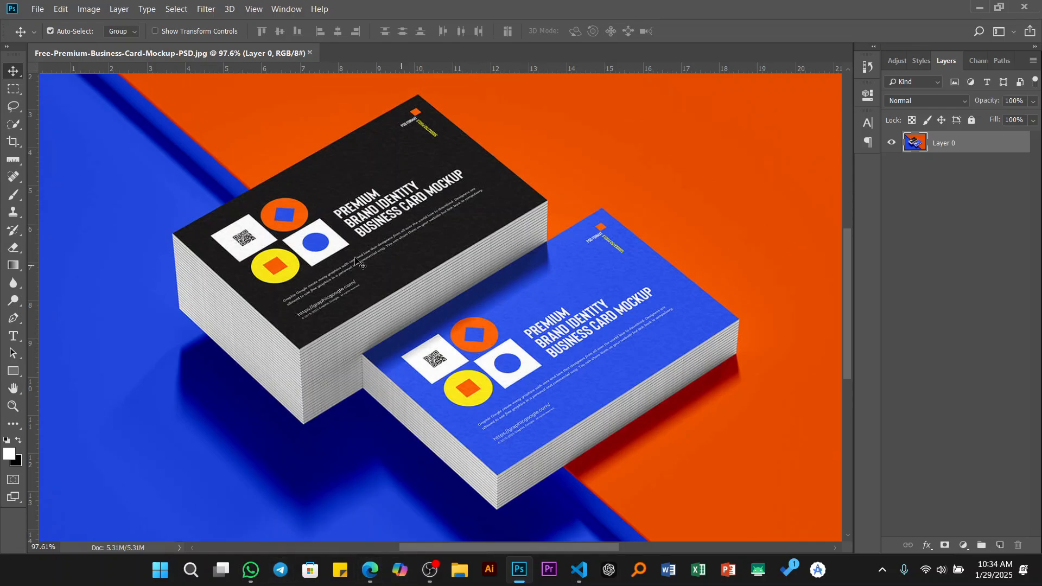
# - Create a white rectangle shape 3.5 in wide and 2 in high over the business cards
pyautogui.click(11, 371)
pyautogui.rightClick(15, 370)
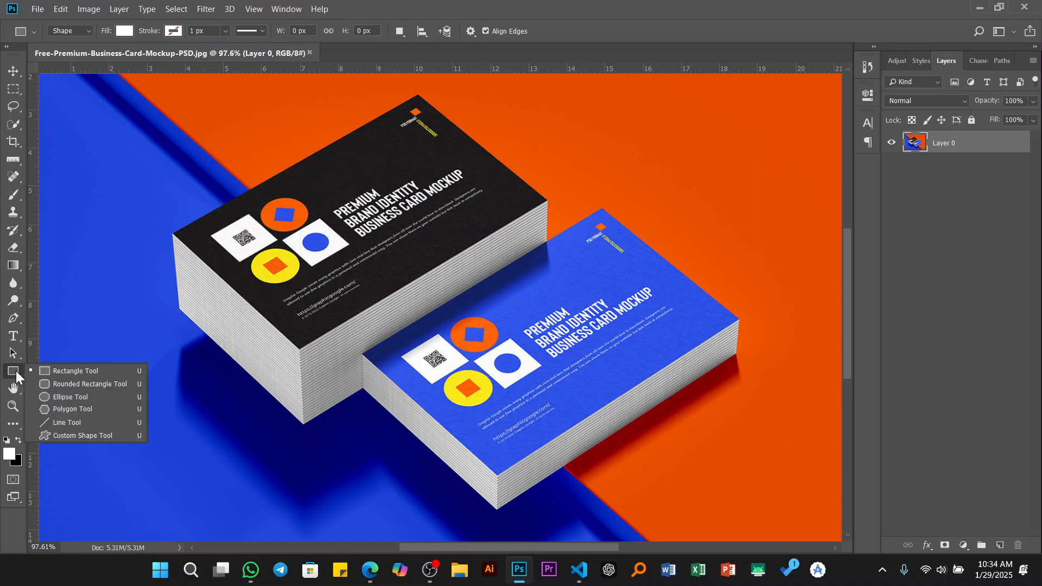
pyautogui.click(55, 367)
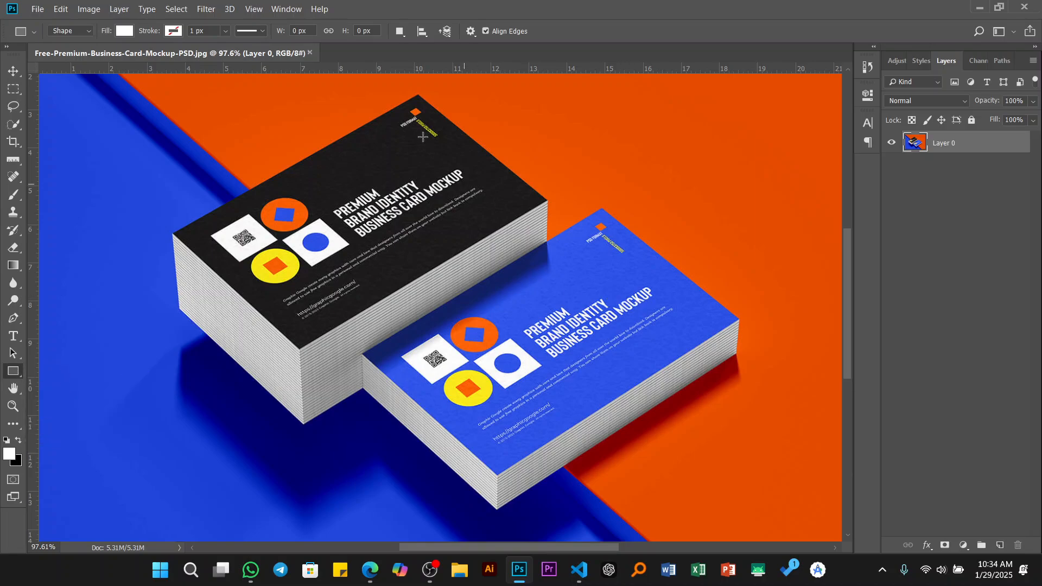
pyautogui.click(437, 187)
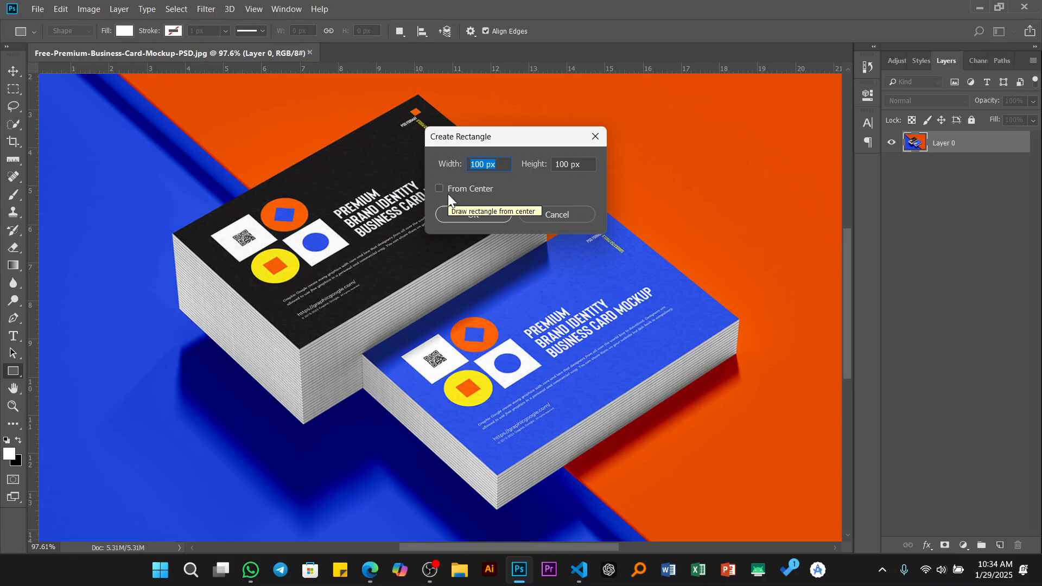
pyautogui.write('3.')
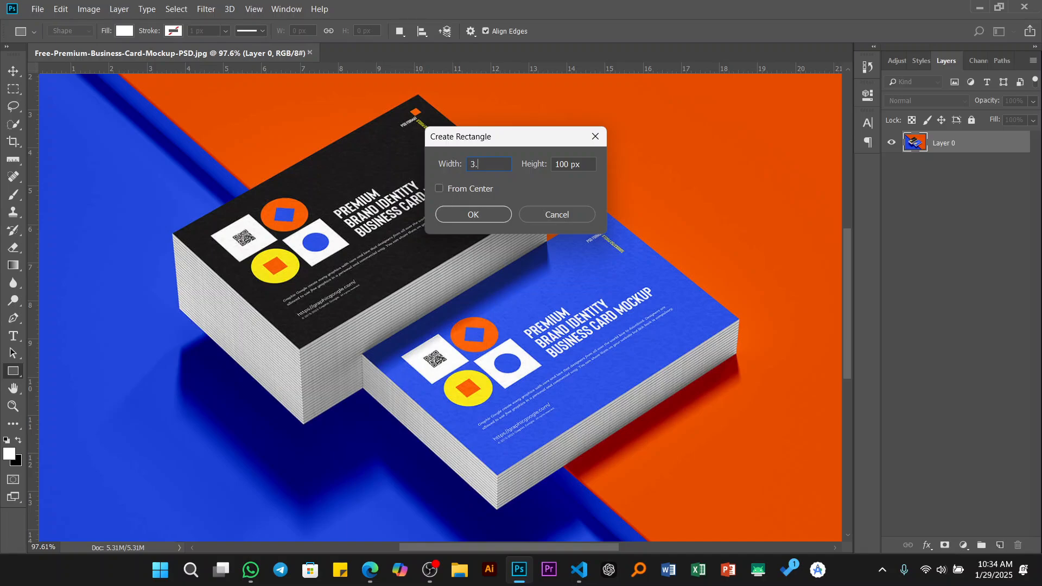
pyautogui.write('5')
pyautogui.press('Tab')
pyautogui.write('2')
pyautogui.moveTo(499, 168); pyautogui.dragTo(489, 169)
pyautogui.write('in')
pyautogui.moveTo(576, 165); pyautogui.dragTo(563, 165)
pyautogui.write('in')
pyautogui.click(492, 158)
pyautogui.click(463, 215)
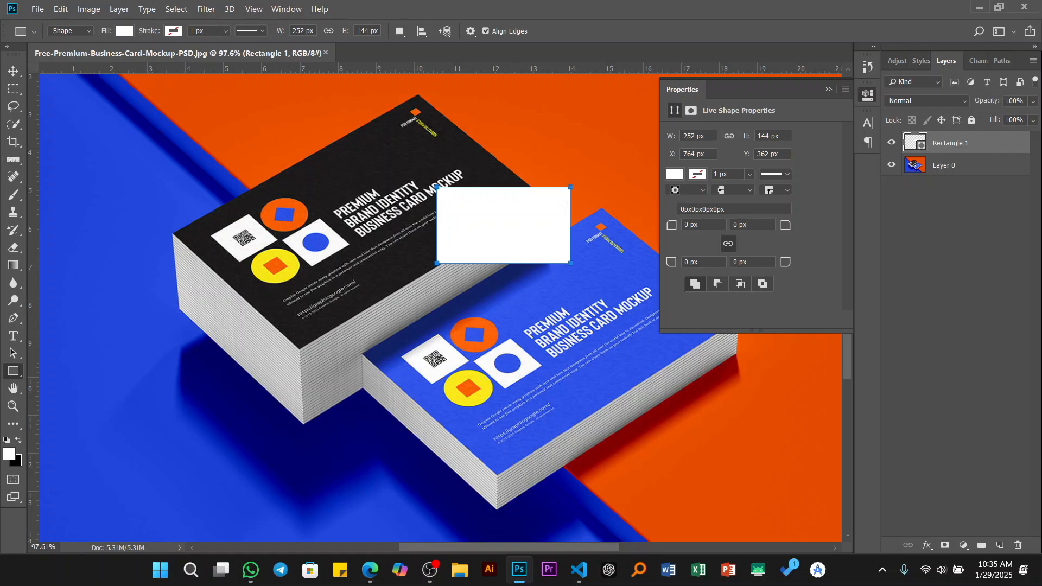
pyautogui.click(829, 90)
# - Duplicate the white rectangle and place one over the black card and the copy over the blue card
pyautogui.click(15, 71)
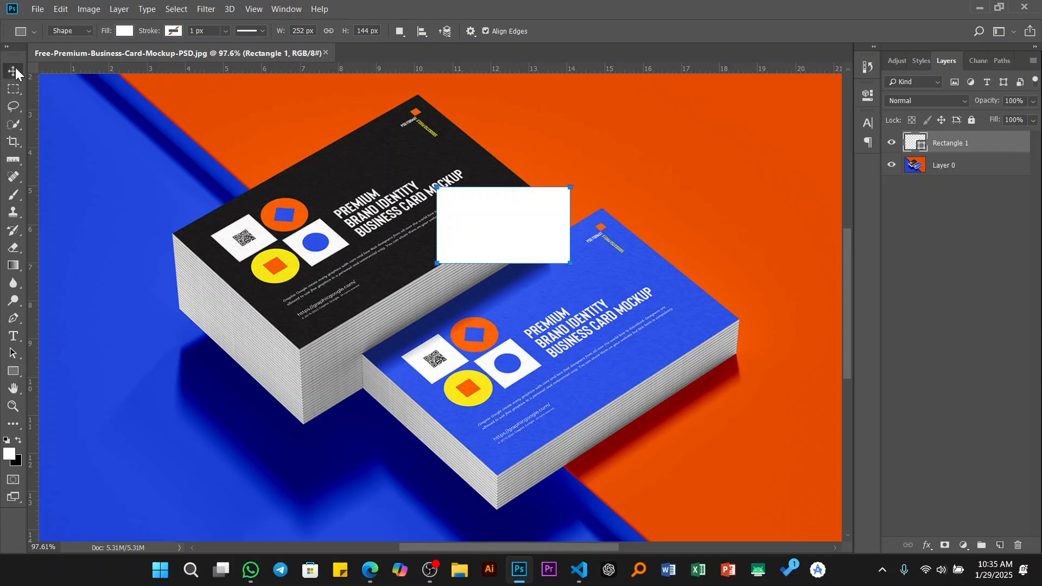
pyautogui.moveTo(501, 215); pyautogui.dragTo(536, 375)
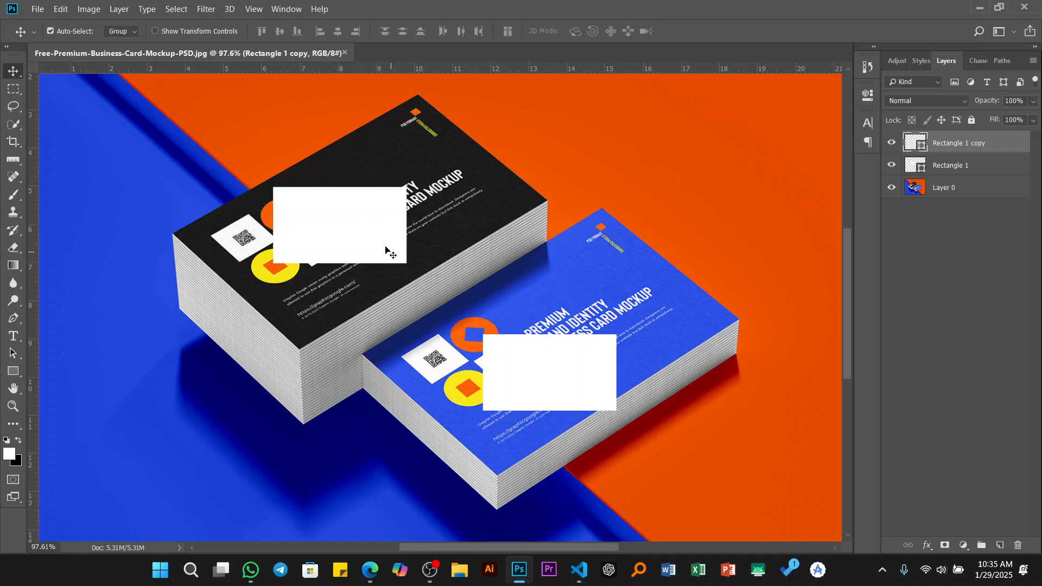
pyautogui.moveTo(373, 237)
pyautogui.mouseDown()
pyautogui.moveTo(360, 220)
pyautogui.moveTo(362, 238)
pyautogui.mouseUp()
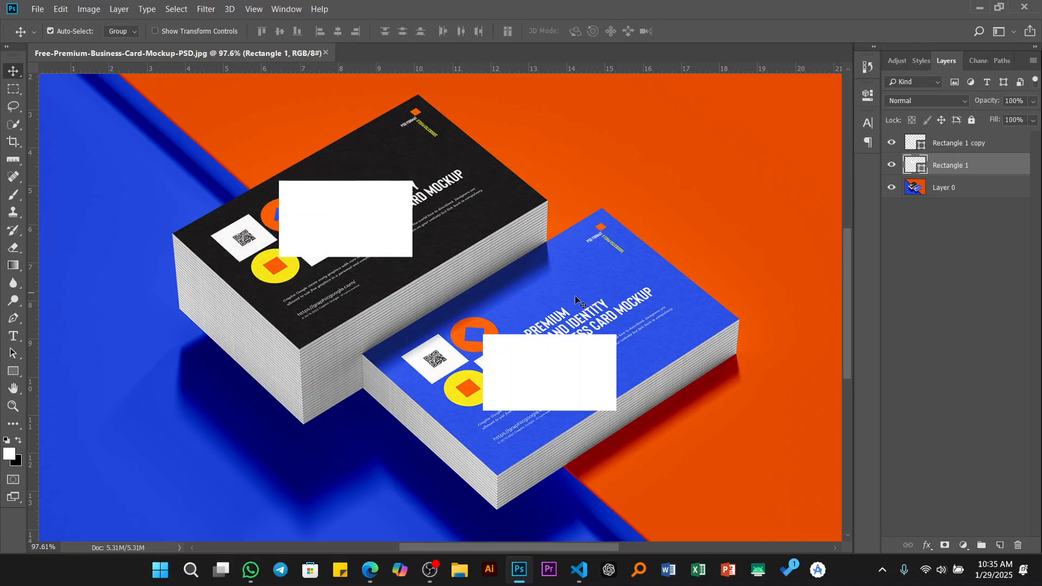
# - Convert the two rectangle layers into separate smart objects
pyautogui.click(950, 151)
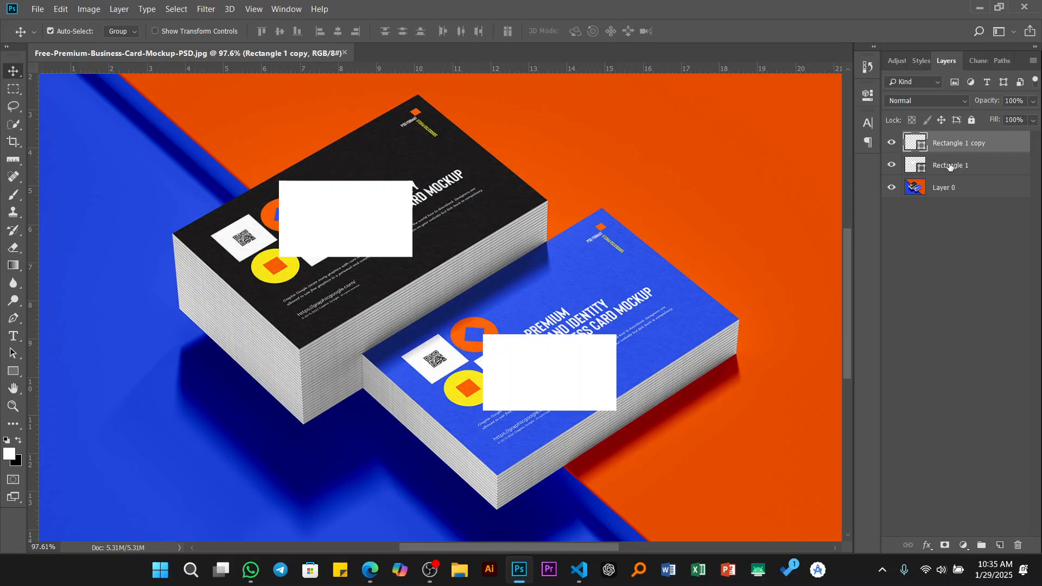
pyautogui.click(949, 167)
pyautogui.click(950, 151)
pyautogui.rightClick(943, 146)
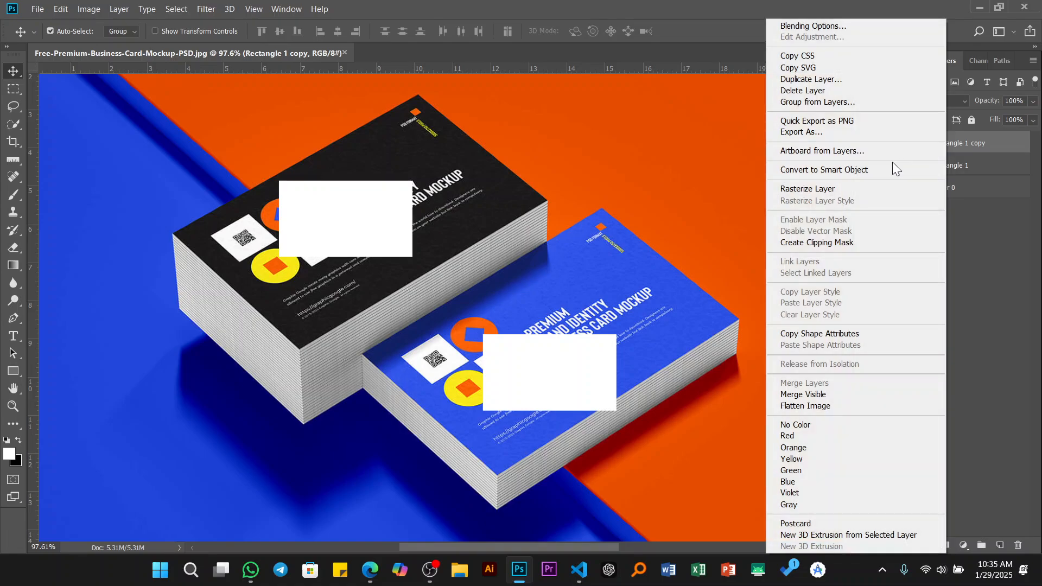
pyautogui.click(817, 171)
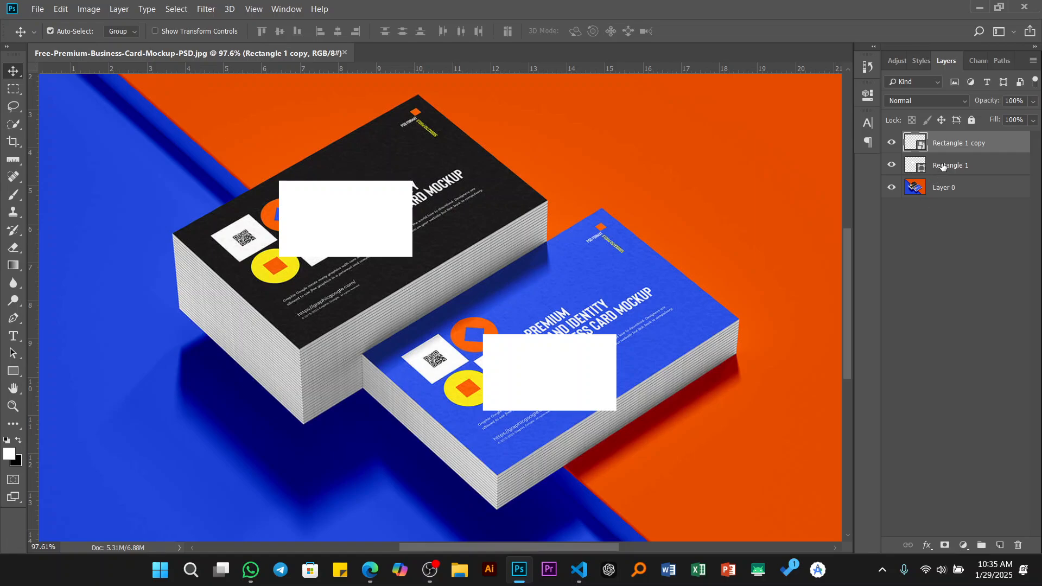
pyautogui.click(942, 166)
pyautogui.rightClick(942, 167)
pyautogui.click(820, 170)
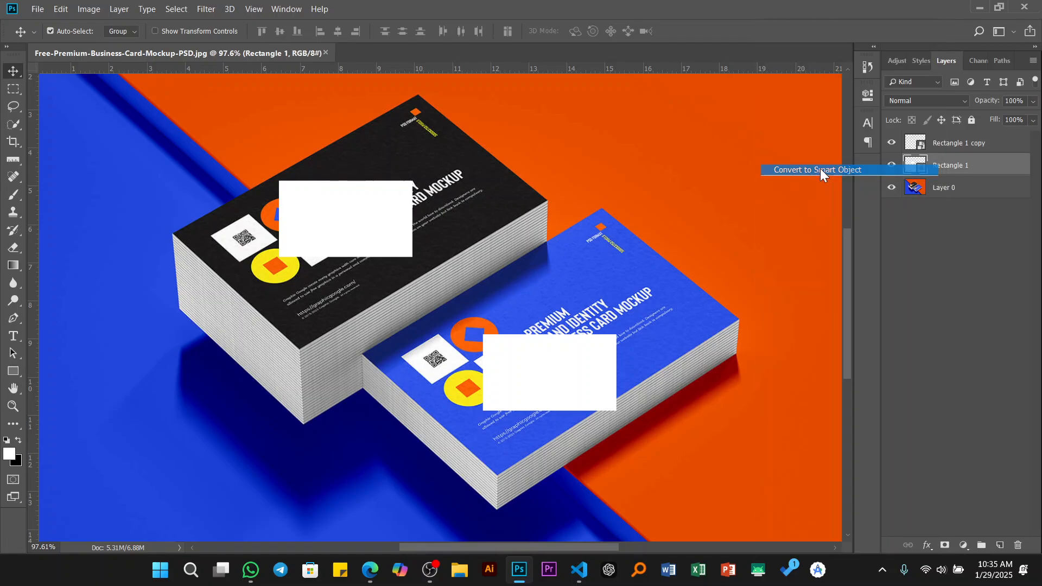
# - Rename the black card's rectangle layer Back and the blue card's rectangle layer Front
pyautogui.doubleClick(943, 166)
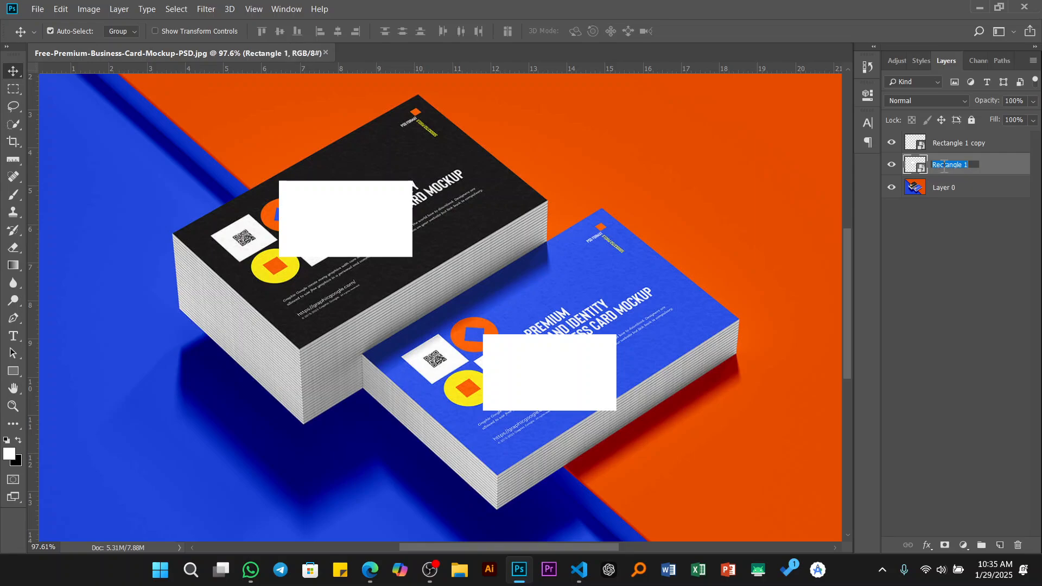
pyautogui.write('Back')
pyautogui.doubleClick(948, 143)
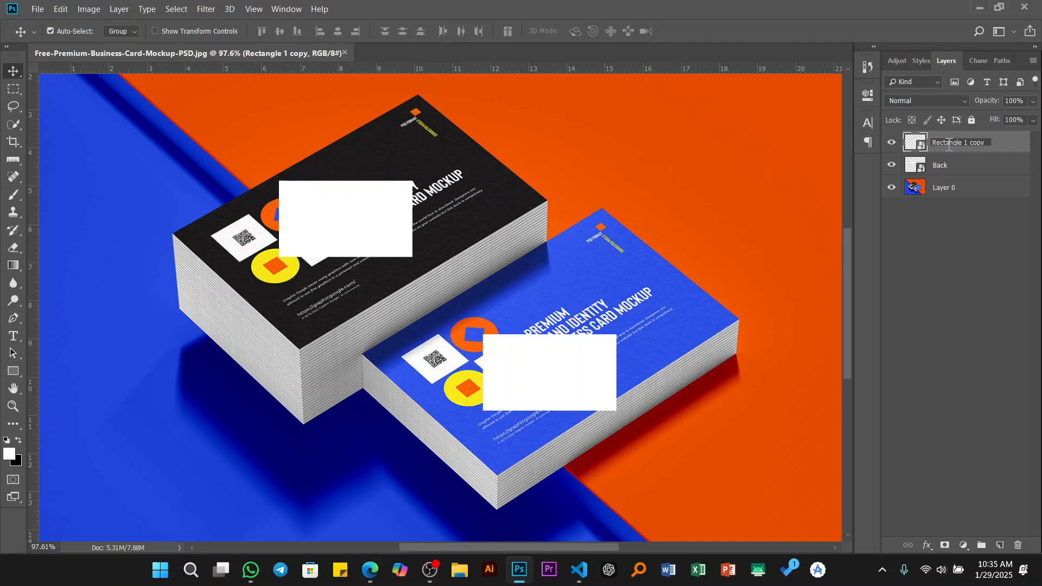
pyautogui.write('Front')
pyautogui.click(941, 233)
pyautogui.click(892, 142)
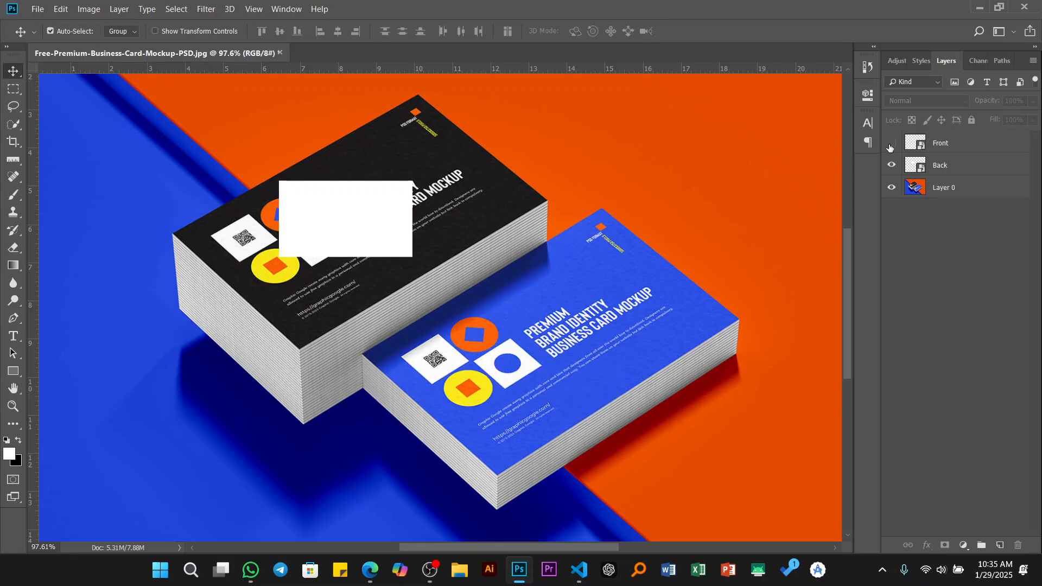
pyautogui.click(892, 142)
# - Shift the Front rectangle about 1.17 in to the left across the blue card
pyautogui.moveTo(490, 367); pyautogui.dragTo(456, 368)
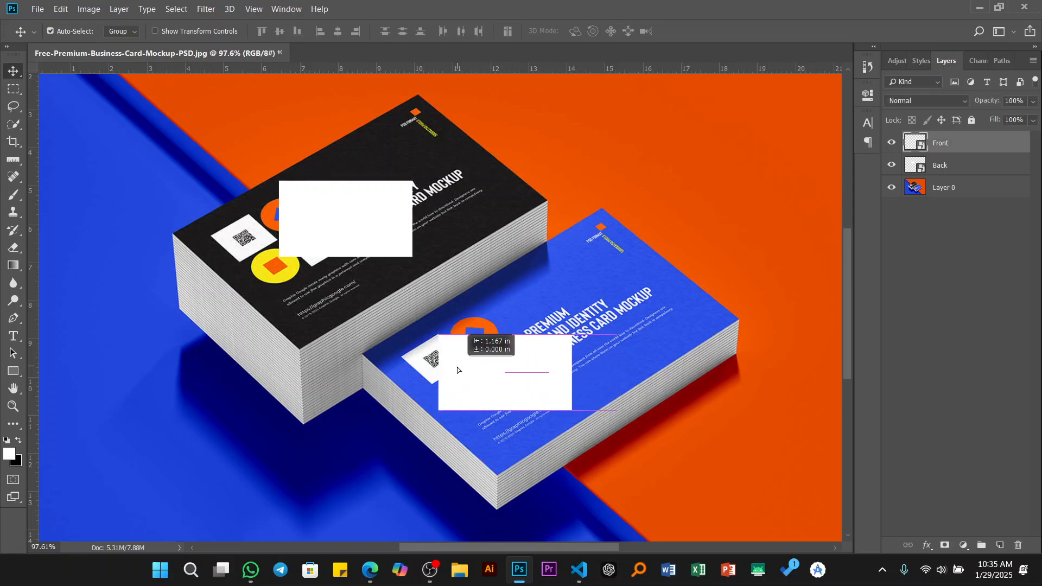
pyautogui.scroll(2, 491, 375)
pyautogui.scroll(1, 490, 373)
pyautogui.moveTo(546, 396); pyautogui.dragTo(395, 290)
pyautogui.press('ctrl')
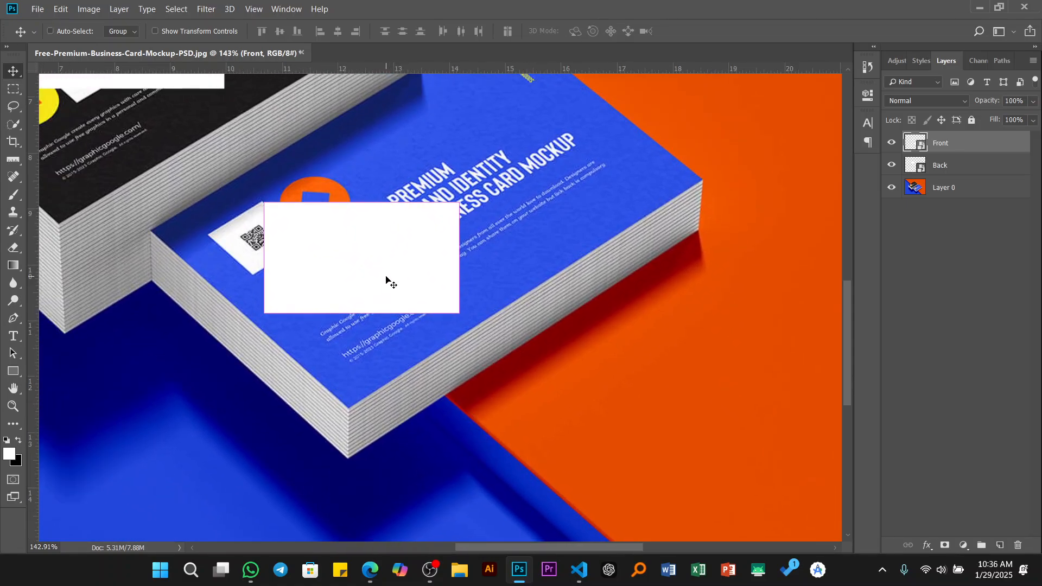
# - Skew the Front rectangle by pulling its lower-right corner outward beyond the card and its upper-right corner up and inward
pyautogui.hotkey('ctrl', 't')
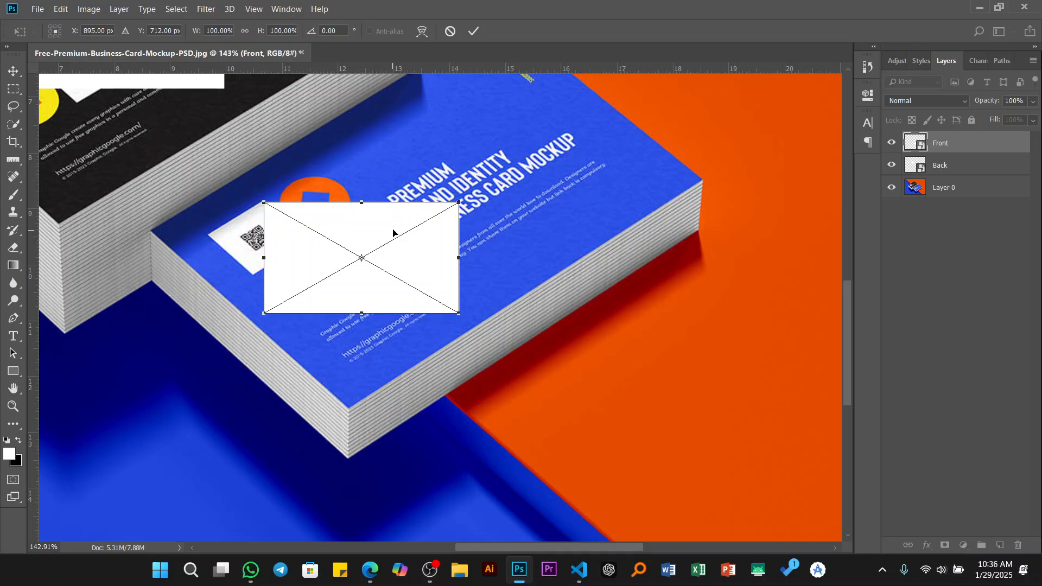
pyautogui.rightClick(393, 233)
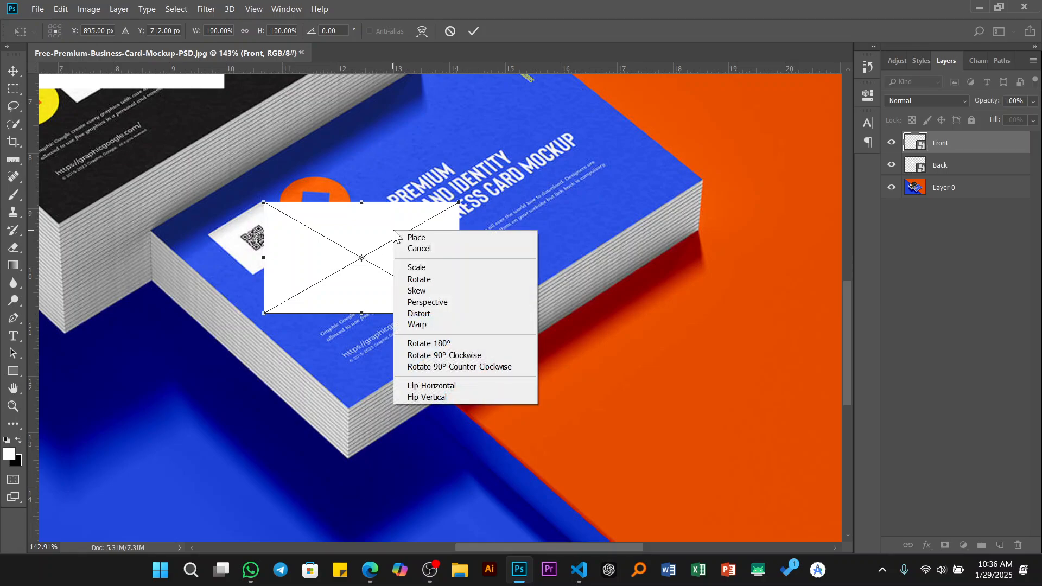
pyautogui.click(425, 291)
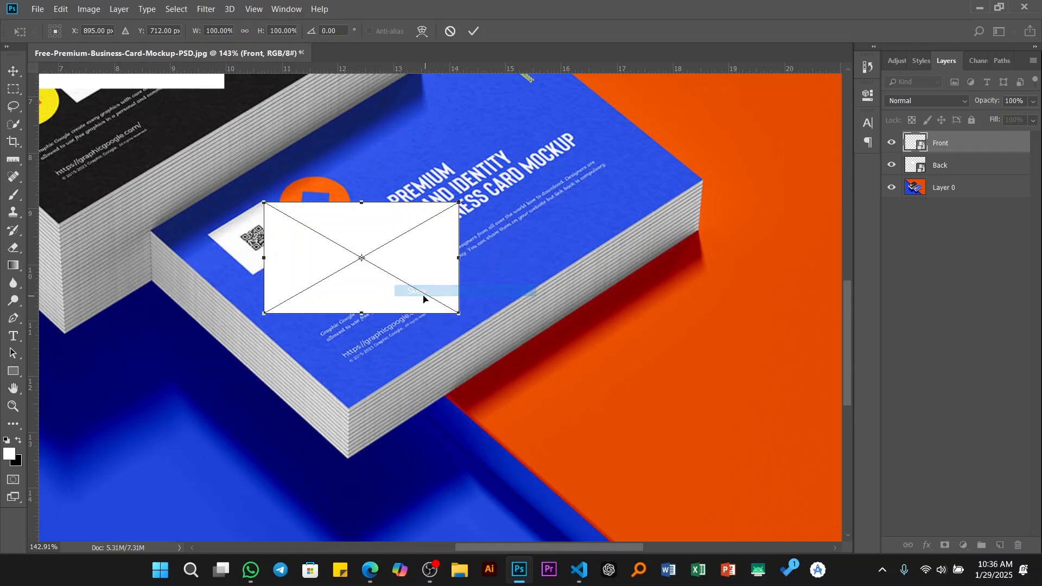
pyautogui.moveTo(459, 314); pyautogui.dragTo(658, 233)
pyautogui.moveTo(461, 205); pyautogui.dragTo(385, 144)
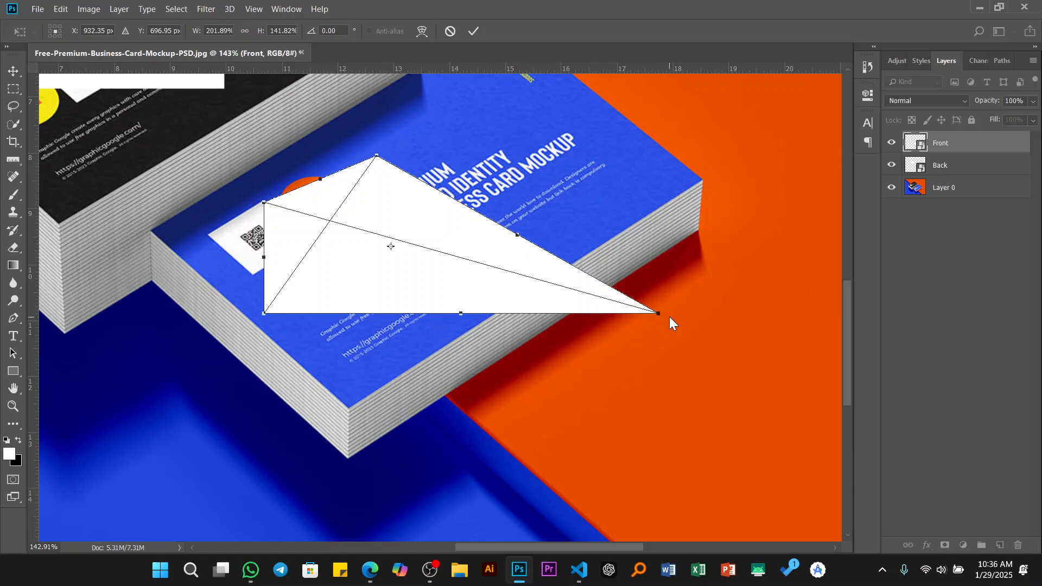
pyautogui.moveTo(658, 315); pyautogui.dragTo(617, 204)
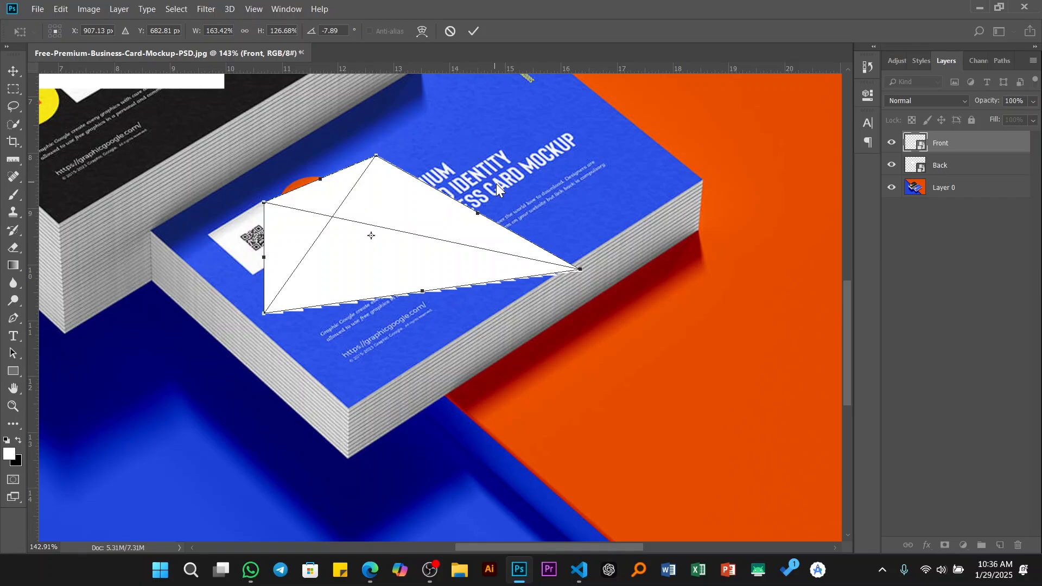
pyautogui.hotkey('ctrl', 'z')
pyautogui.hotkey('ctrl', 'shift', 'z')
pyautogui.hotkey('ctrl', 'z')
pyautogui.hotkey('ctrl', 'shift', 'z')
pyautogui.hotkey('ctrl', 'z')
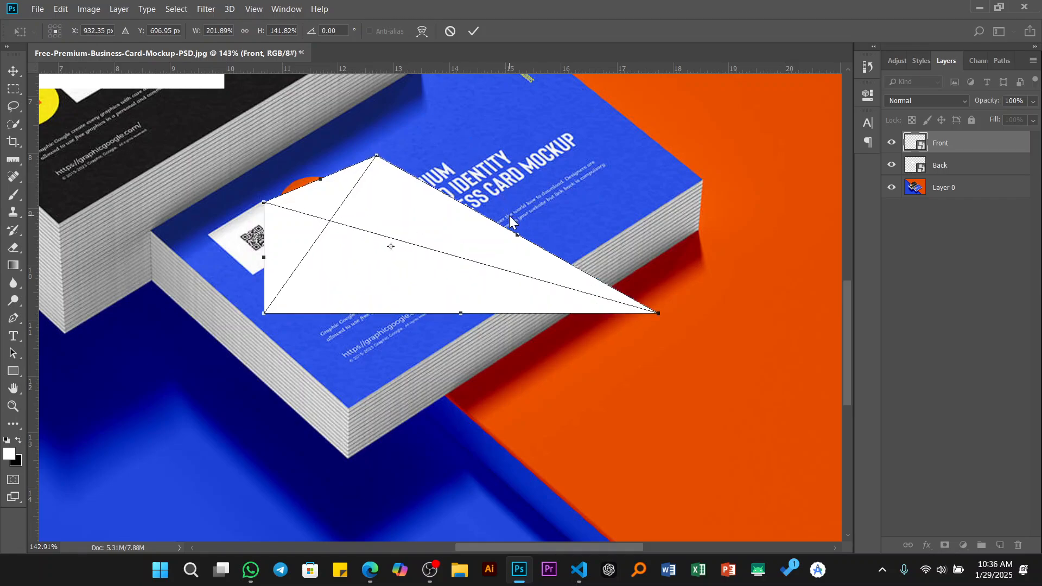
# - Compare the last skew adjustments by undoing and redoing them, and discard the whole transform of the Front rectangle
pyautogui.hotkey('ctrl', 'shift', 'z')
pyautogui.hotkey('ctrl', 'z')
pyautogui.hotkey('ctrl', 'shift', 'z')
pyautogui.hotkey('ctrl', 'z')
pyautogui.hotkey('ctrl', 'shift', 'z')
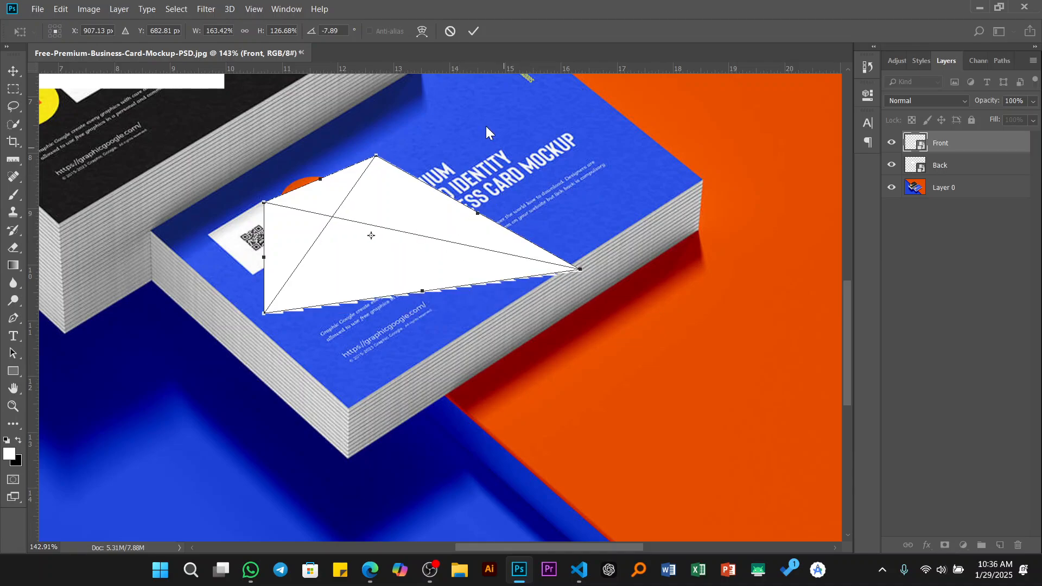
pyautogui.click(450, 32)
# - Distort the Front rectangle, pulling its four corners to the matching corners of the blue card's top face
pyautogui.hotkey('ctrl', 't')
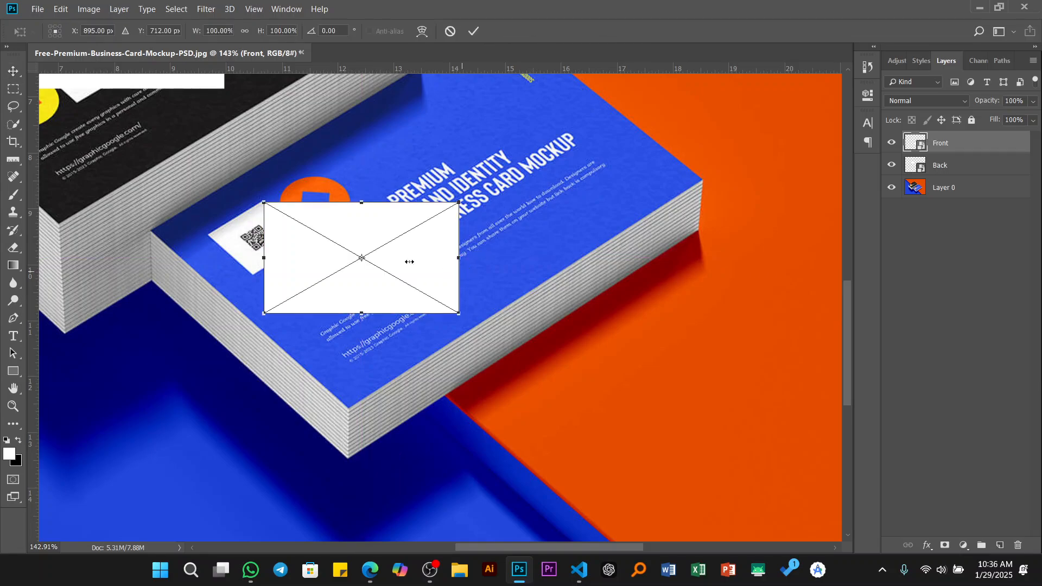
pyautogui.rightClick(391, 269)
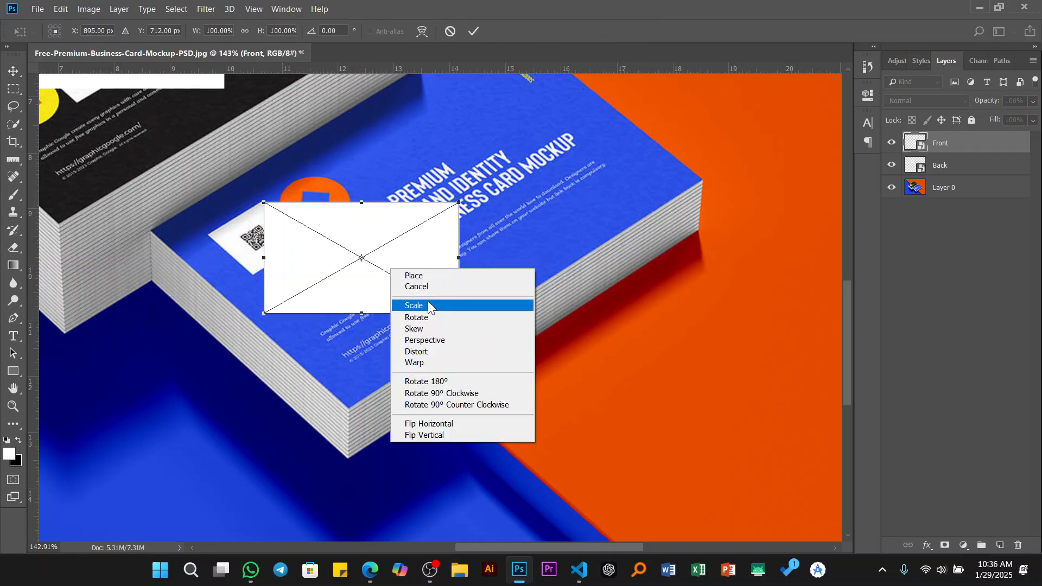
pyautogui.click(426, 351)
pyautogui.scroll(3, 476, 209)
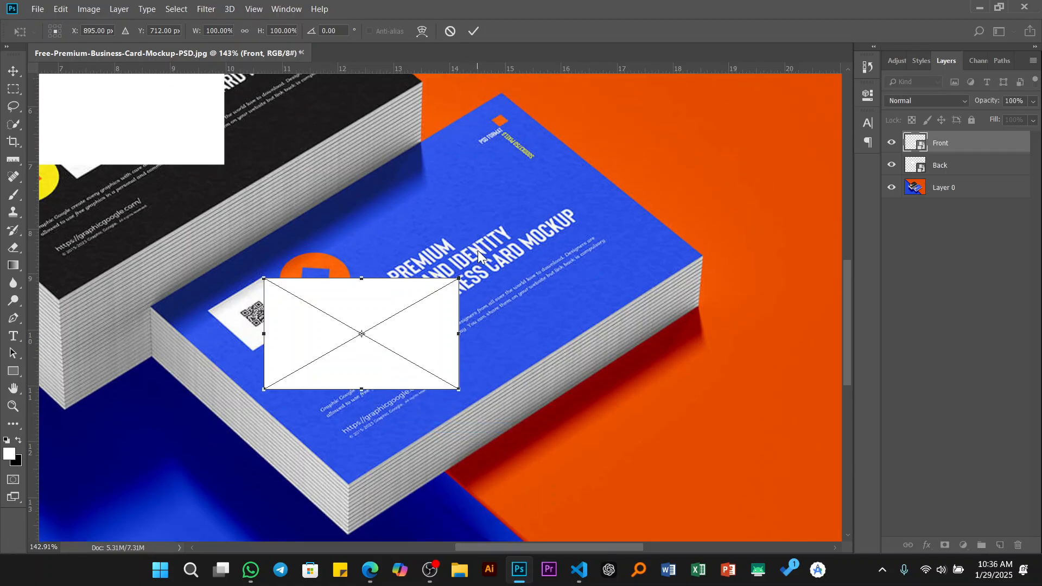
pyautogui.moveTo(459, 279); pyautogui.dragTo(500, 94)
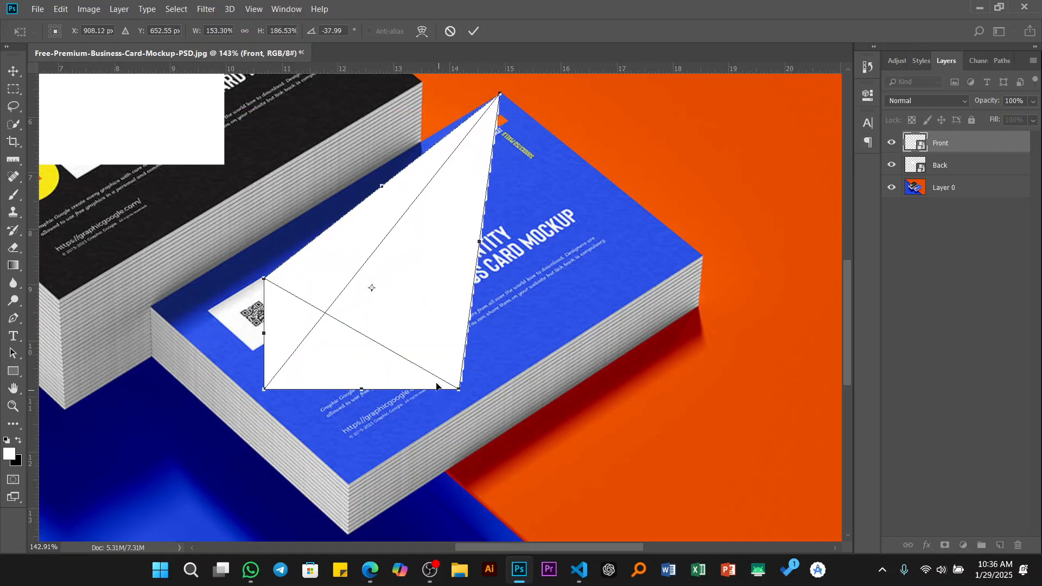
pyautogui.moveTo(459, 393); pyautogui.dragTo(702, 260)
pyautogui.moveTo(269, 422); pyautogui.dragTo(535, 371)
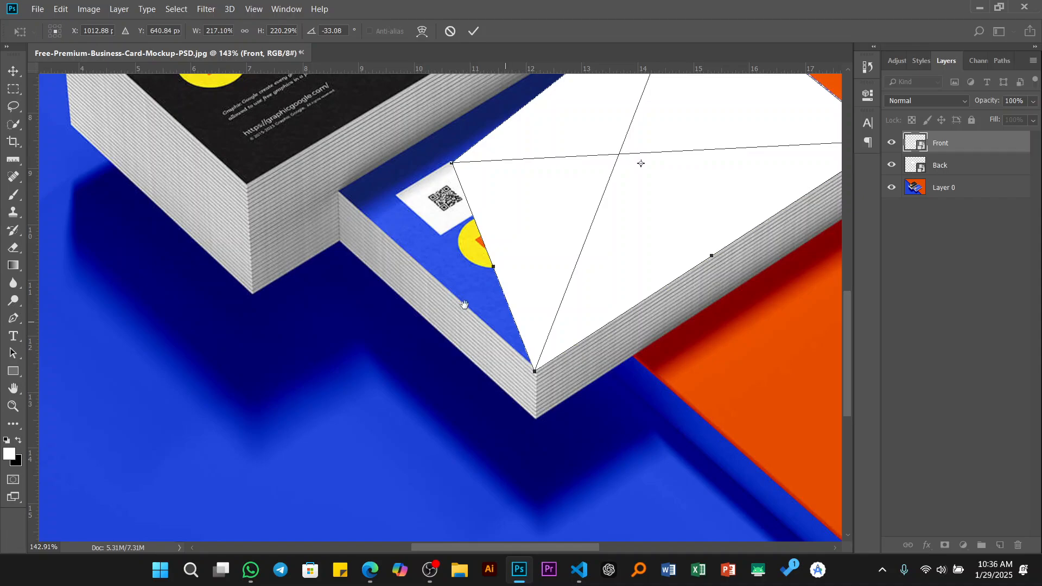
pyautogui.moveTo(438, 233); pyautogui.dragTo(516, 379)
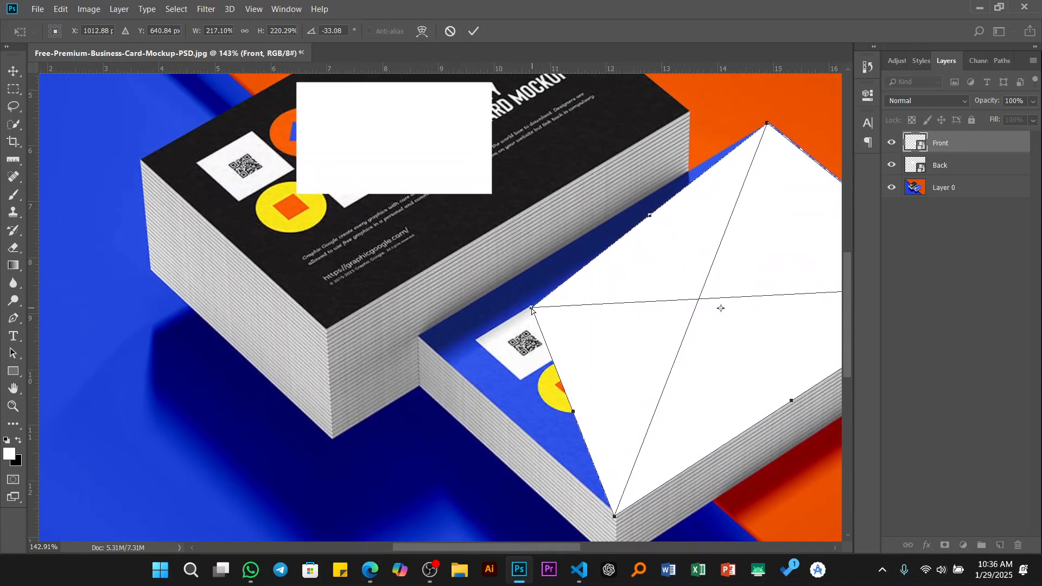
pyautogui.moveTo(531, 309); pyautogui.dragTo(419, 338)
# - Fine-tune the Front rectangle's left corner to sit exactly on the blue card's left corner
pyautogui.scroll(10, 419, 338)
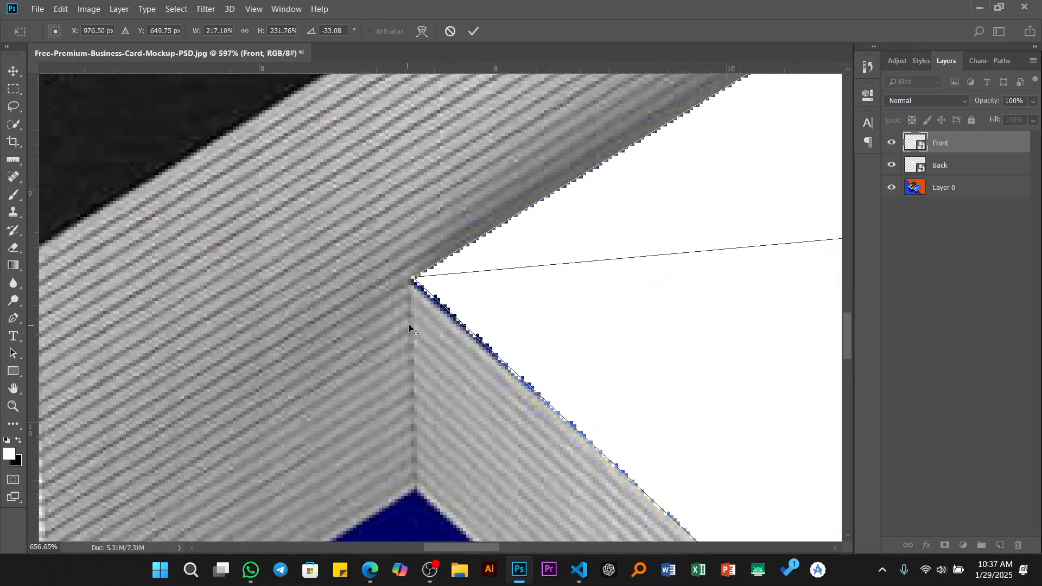
pyautogui.scroll(5, 410, 328)
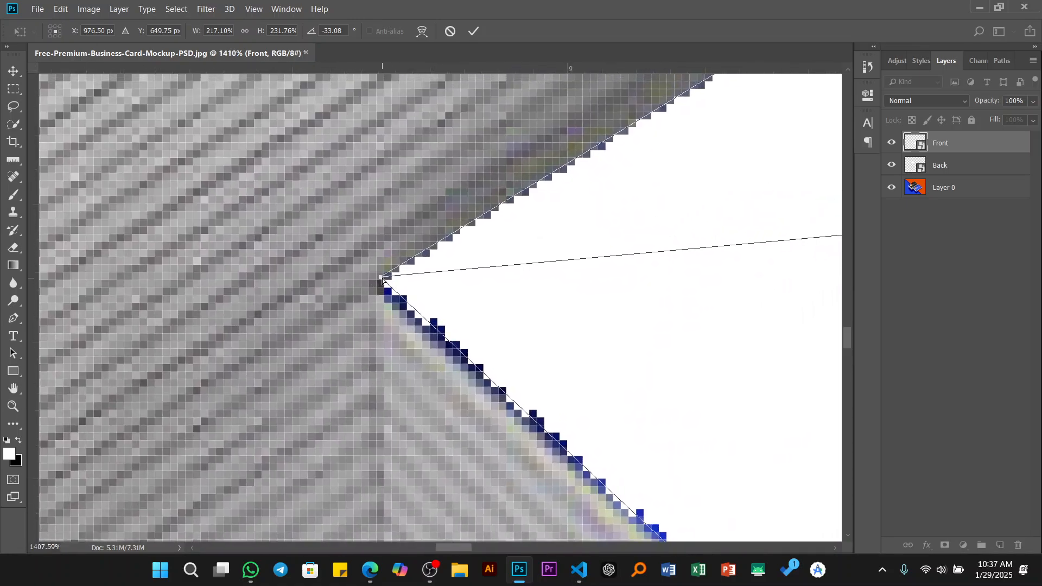
pyautogui.moveTo(382, 280); pyautogui.dragTo(376, 286)
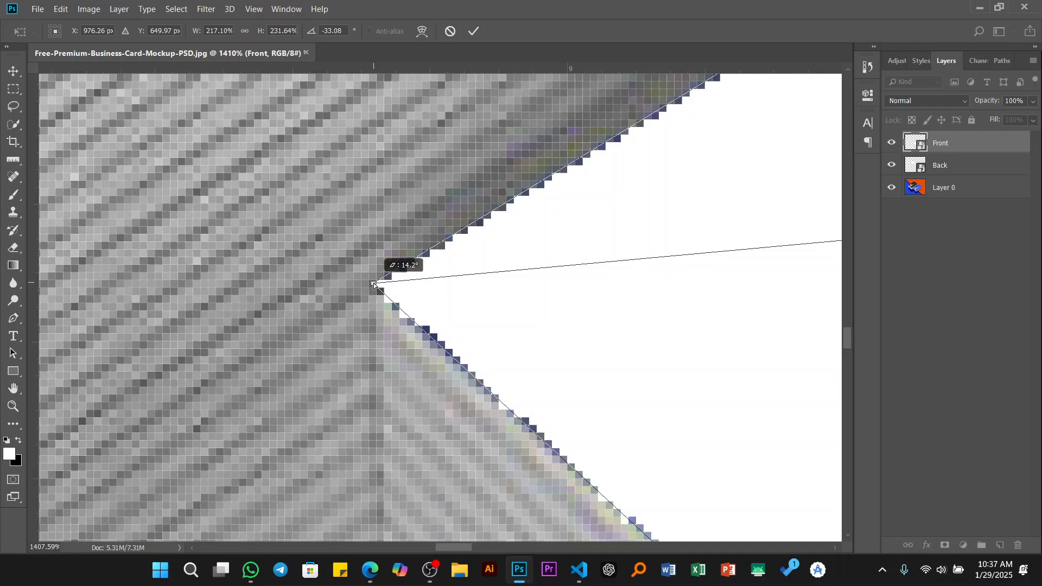
# - Nudge the Front rectangle's uppermost corner outward to align exactly with the blue card's far corner
pyautogui.moveTo(463, 341)
pyautogui.mouseDown()
pyautogui.moveTo(537, 249)
pyautogui.moveTo(414, 335)
pyautogui.moveTo(545, 276)
pyautogui.moveTo(380, 375)
pyautogui.mouseUp()
pyautogui.moveTo(635, 223); pyautogui.dragTo(380, 374)
pyautogui.moveTo(605, 228); pyautogui.dragTo(412, 347)
pyautogui.moveTo(608, 255); pyautogui.dragTo(461, 350)
pyautogui.moveTo(732, 196)
pyautogui.mouseDown()
pyautogui.moveTo(672, 245)
pyautogui.moveTo(654, 236)
pyautogui.mouseUp()
pyautogui.scroll(-4, 649, 237)
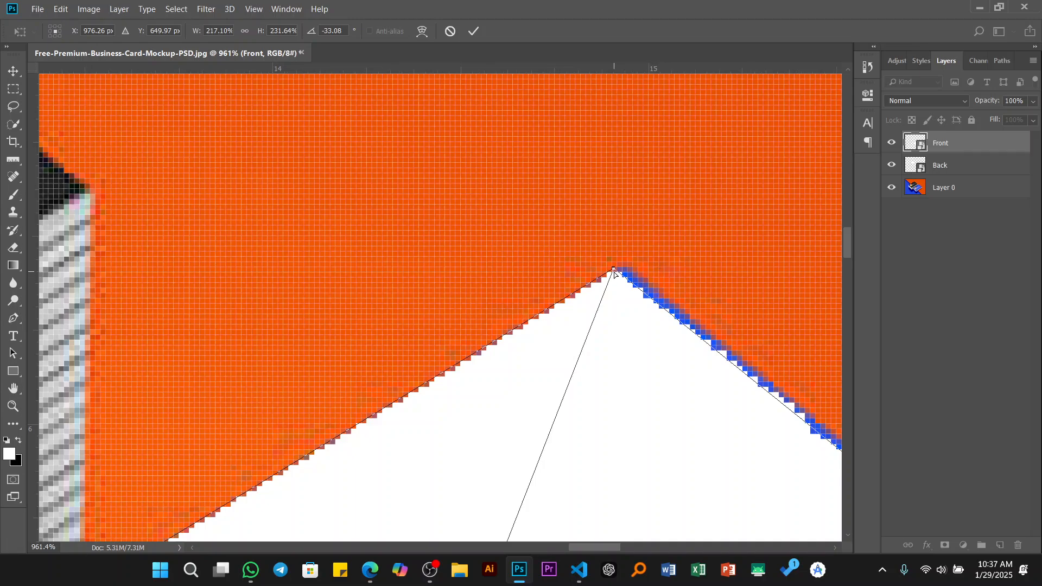
pyautogui.moveTo(613, 270); pyautogui.dragTo(623, 266)
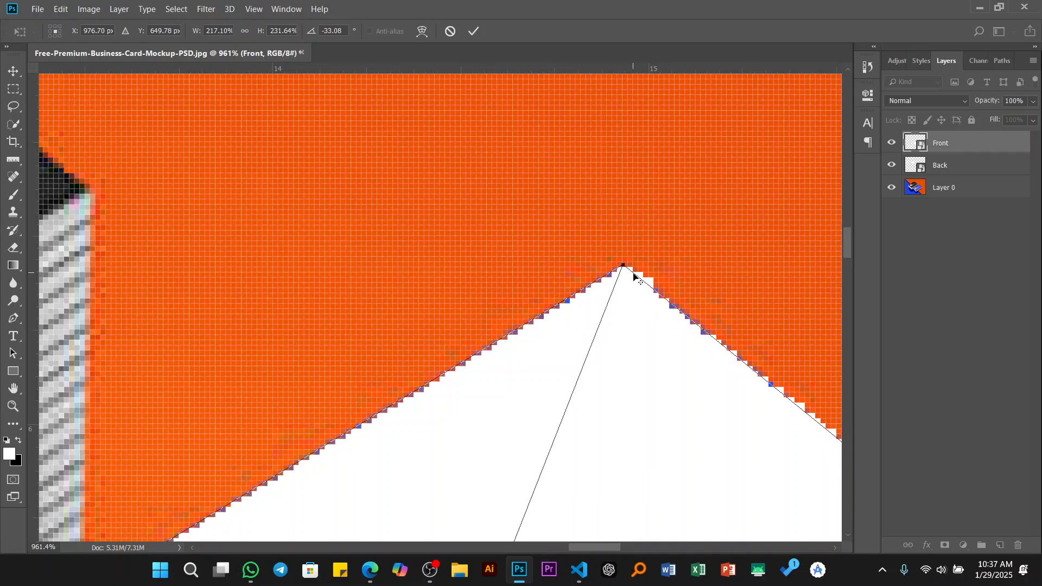
# - Nudge the Front rectangle's right corner slightly outward to cover the blue card's right corner
pyautogui.scroll(-5, 634, 277)
pyautogui.moveTo(679, 388); pyautogui.dragTo(412, 240)
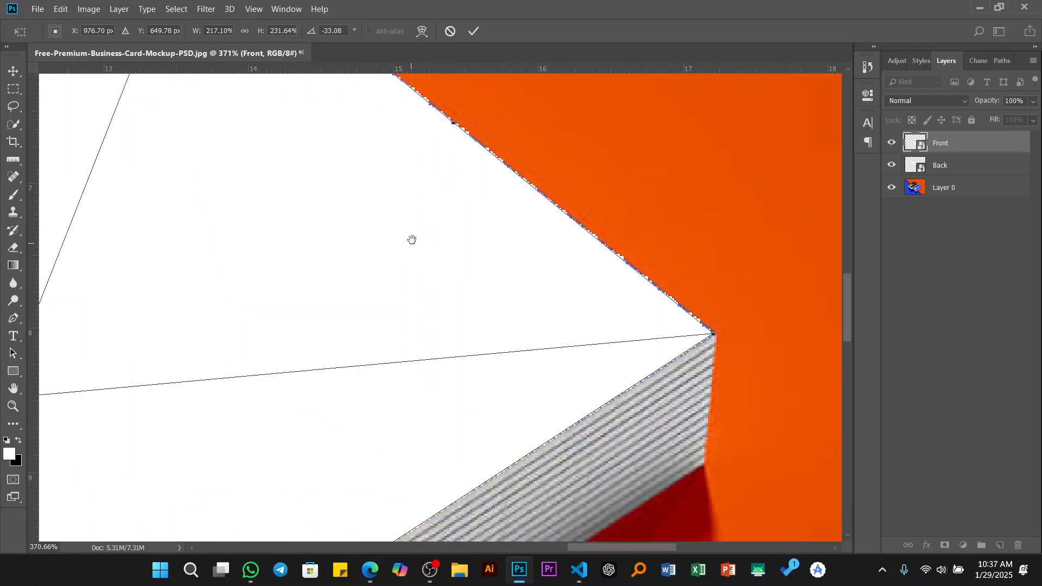
pyautogui.scroll(1, 593, 303)
pyautogui.scroll(5, 562, 273)
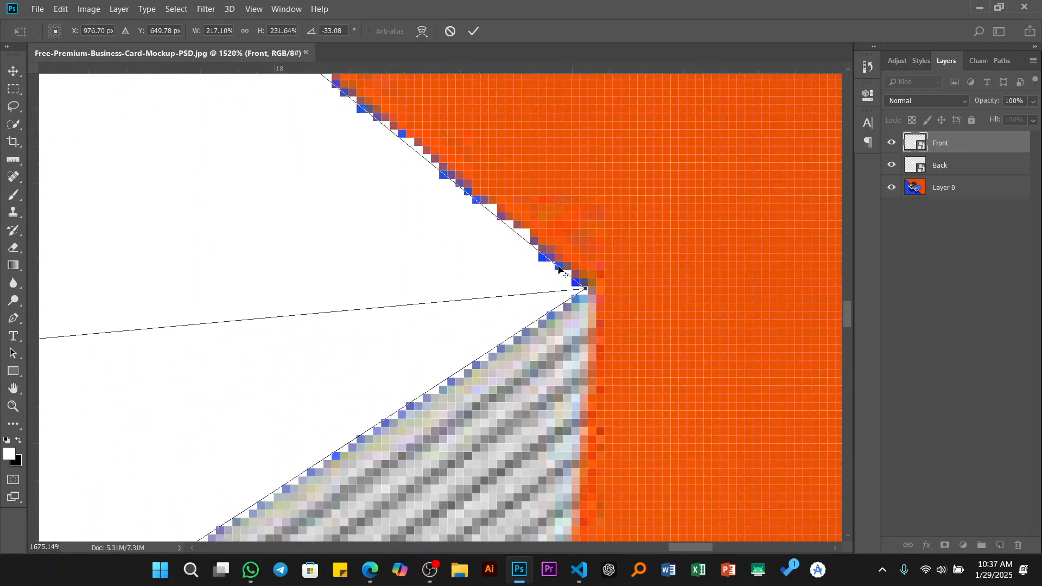
pyautogui.scroll(1, 559, 269)
pyautogui.moveTo(594, 291); pyautogui.dragTo(602, 295)
# - Adjust the Front rectangle's nearest corner to the blue card's bottom corner and apply the distortion
pyautogui.moveTo(504, 388); pyautogui.dragTo(768, 255)
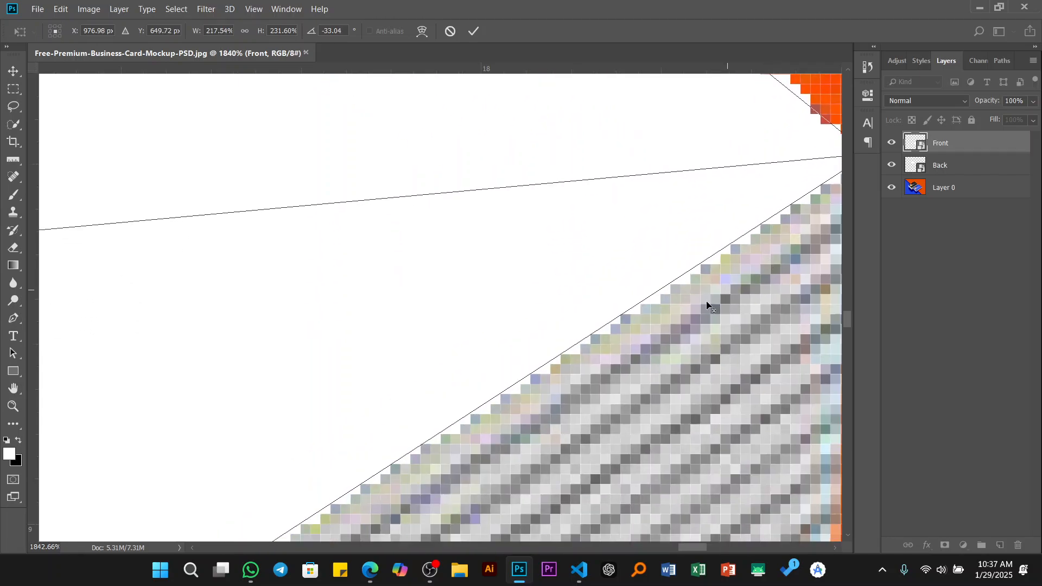
pyautogui.scroll(-3, 707, 305)
pyautogui.scroll(2, 597, 369)
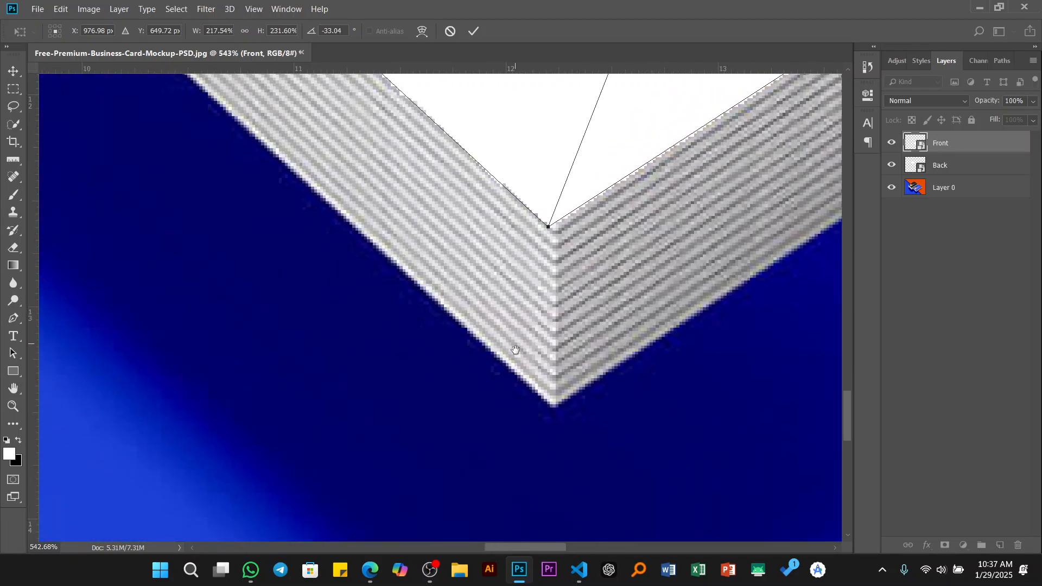
pyautogui.moveTo(517, 351); pyautogui.dragTo(511, 382)
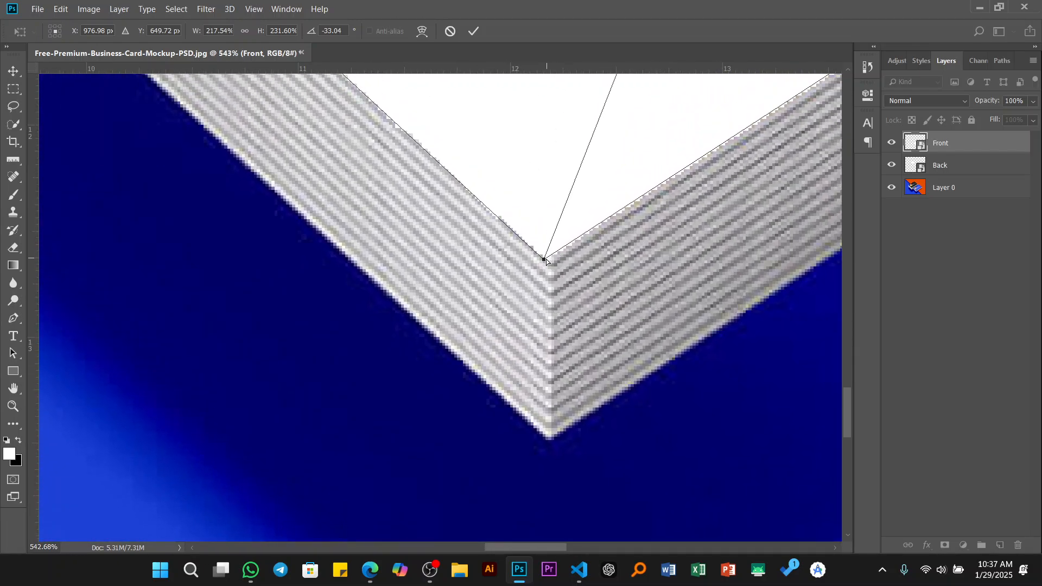
pyautogui.moveTo(546, 261); pyautogui.dragTo(551, 246)
pyautogui.scroll(-3, 561, 265)
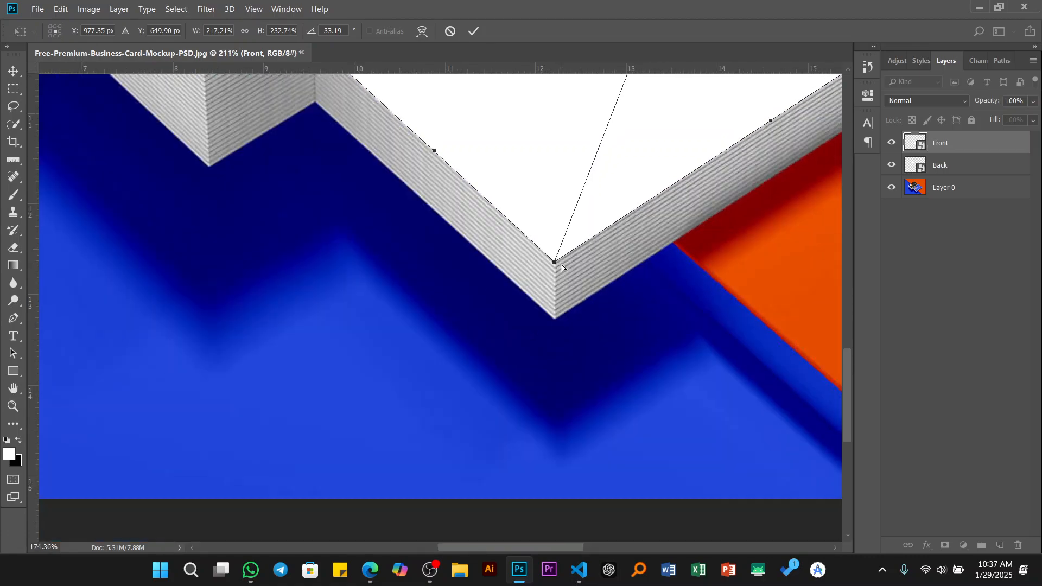
pyautogui.scroll(-3, 562, 265)
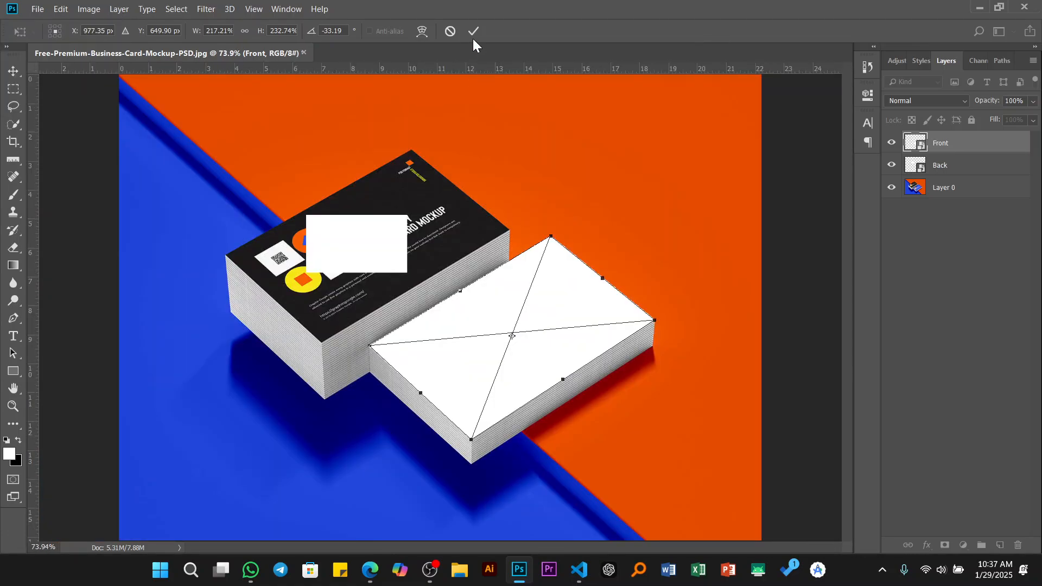
pyautogui.click(473, 33)
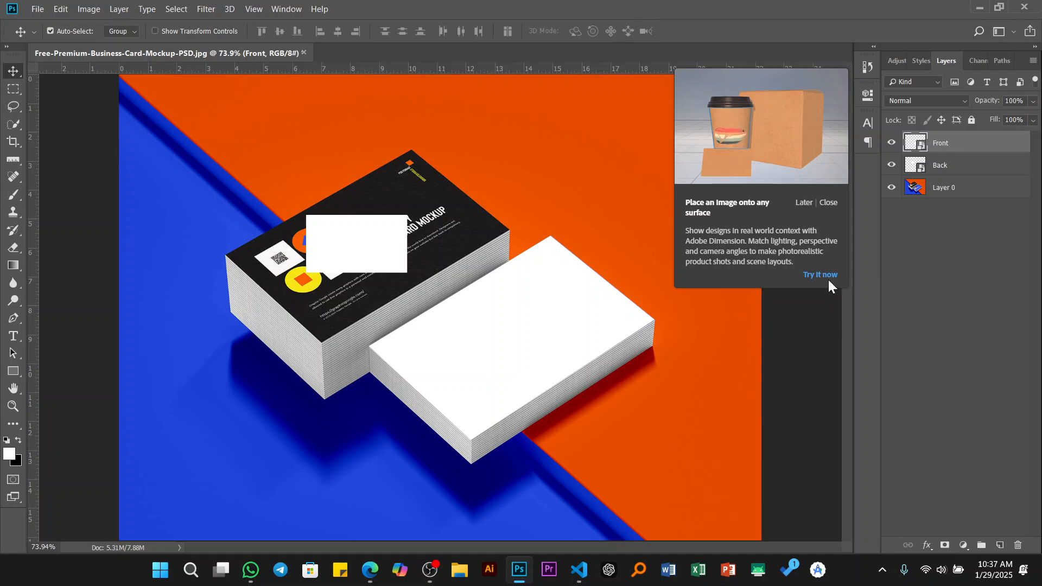
pyautogui.click(829, 279)
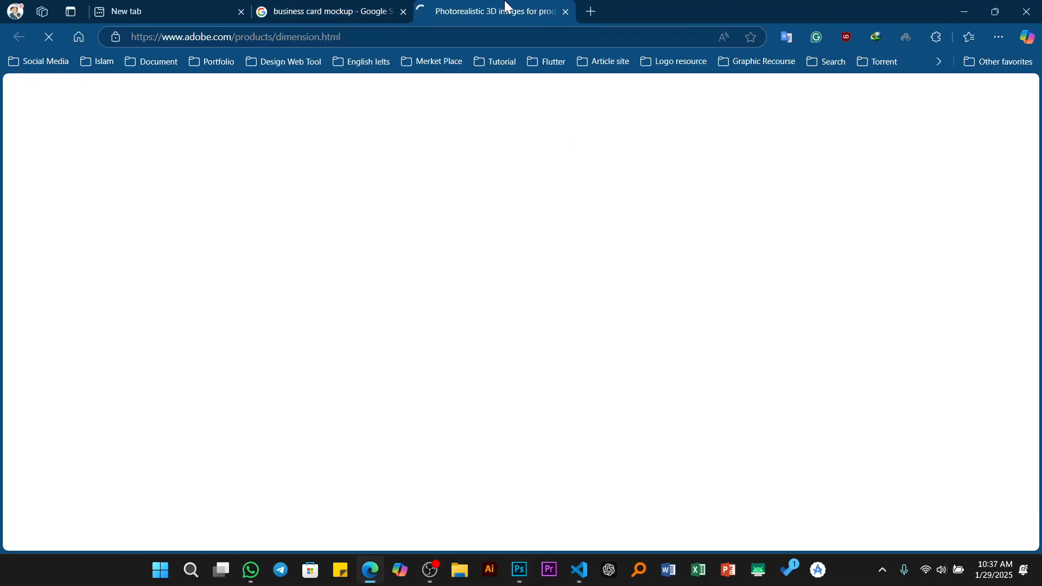
pyautogui.hotkey('ctrl', 'shift', 'Tab')
pyautogui.click(519, 570)
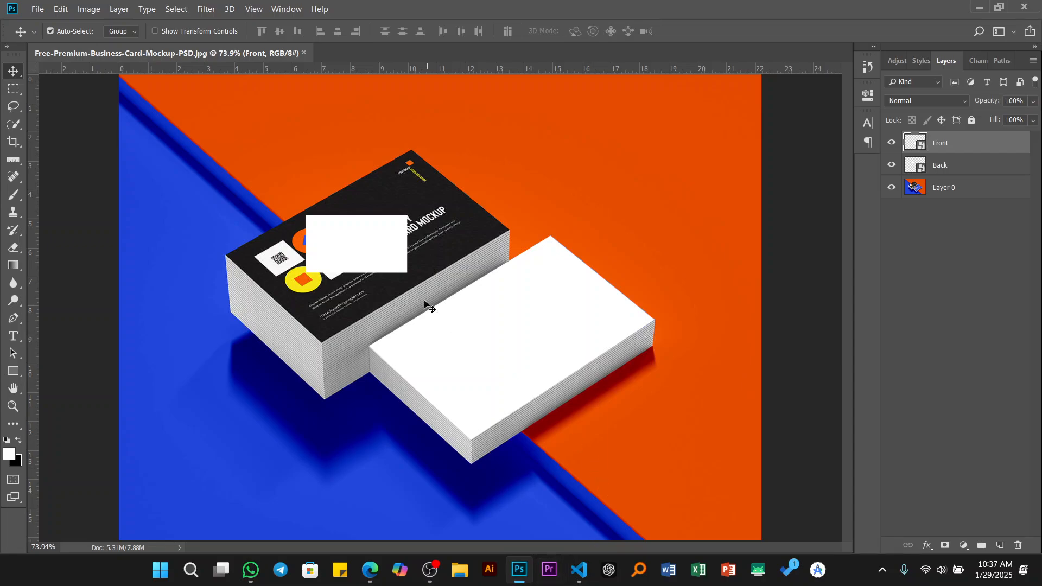
# - Distort the Back rectangle, pulling its upper-right and lower-right corners to the black card's far and right corners
pyautogui.click(941, 165)
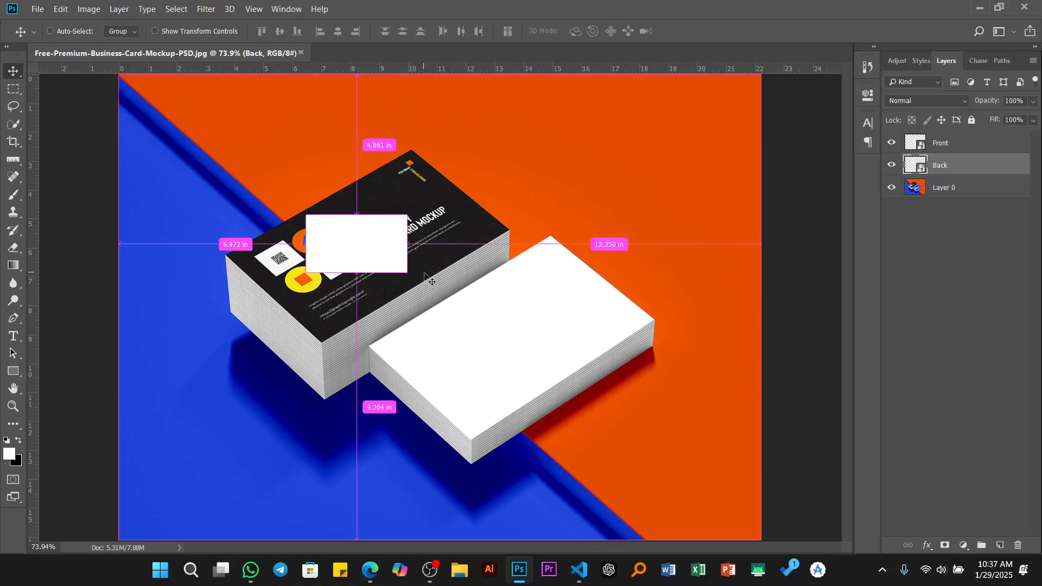
pyautogui.hotkey('ctrl', 't')
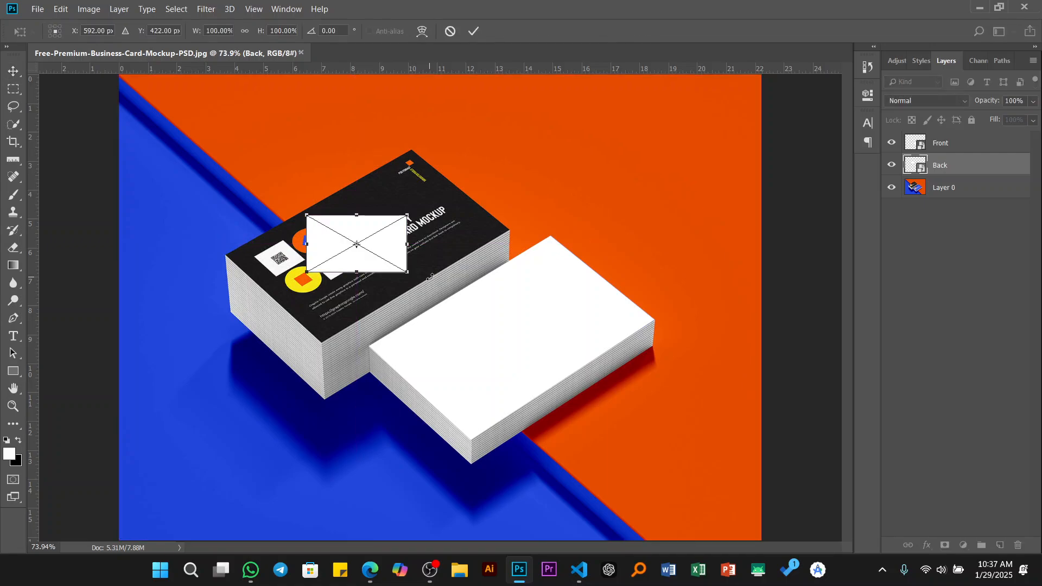
pyautogui.rightClick(301, 257)
pyautogui.rightClick(334, 239)
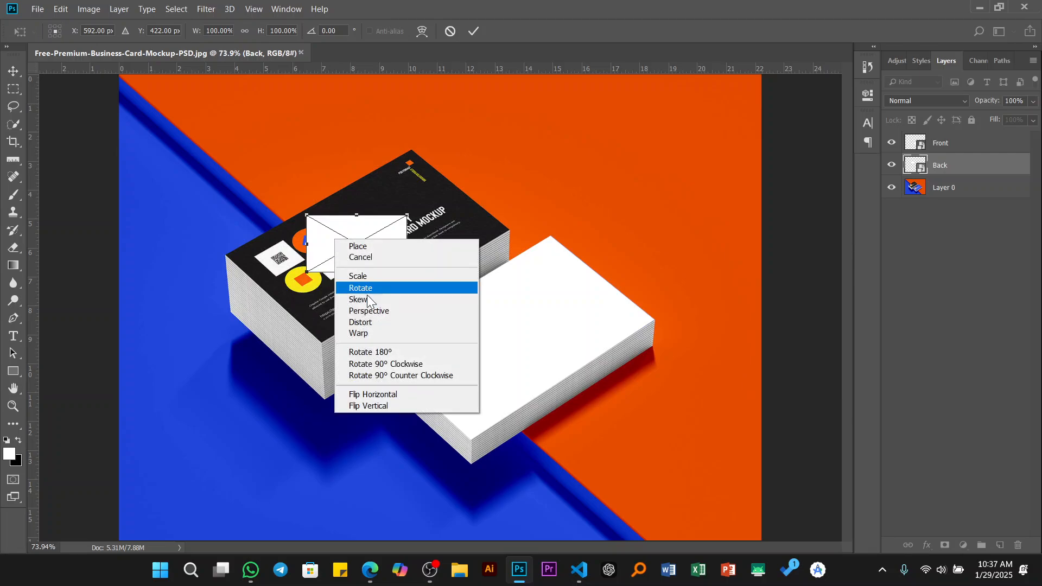
pyautogui.click(360, 323)
pyautogui.scroll(5, 368, 326)
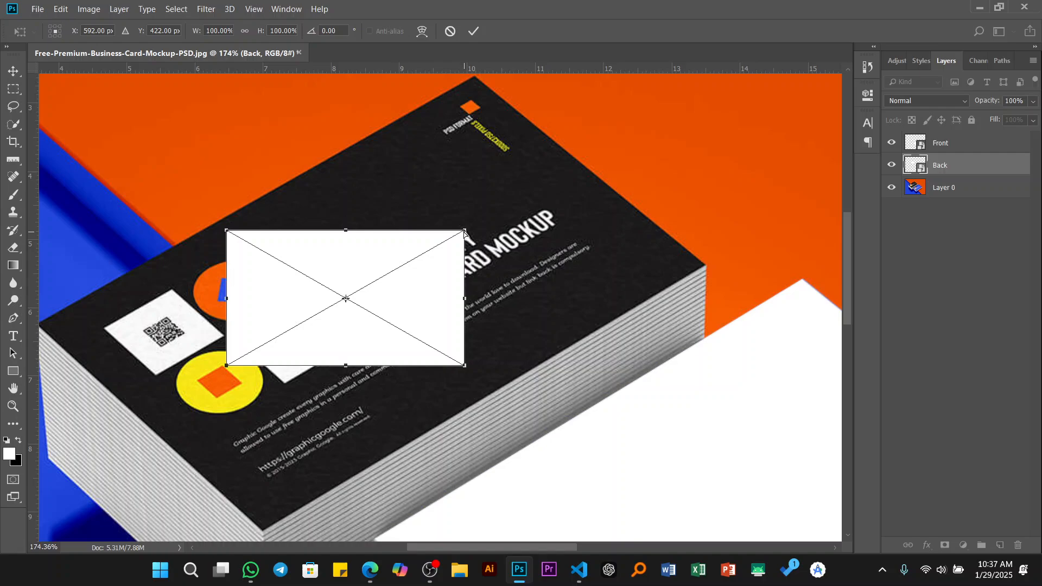
pyautogui.moveTo(465, 232); pyautogui.dragTo(476, 80)
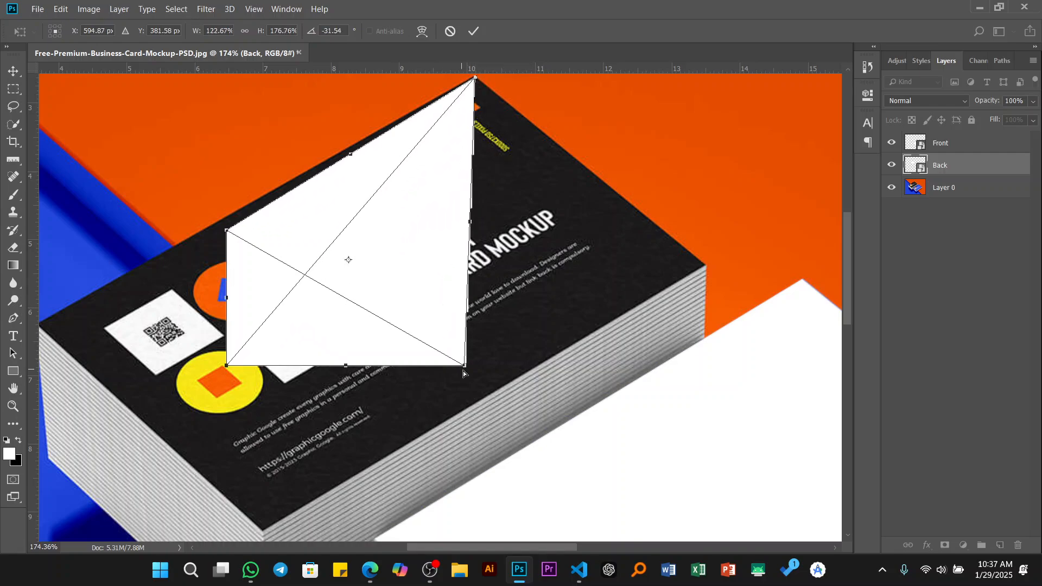
pyautogui.moveTo(464, 368); pyautogui.dragTo(704, 264)
# - Pull the Back rectangle's two remaining corners to the black card's bottom and left corners
pyautogui.moveTo(371, 369); pyautogui.dragTo(443, 291)
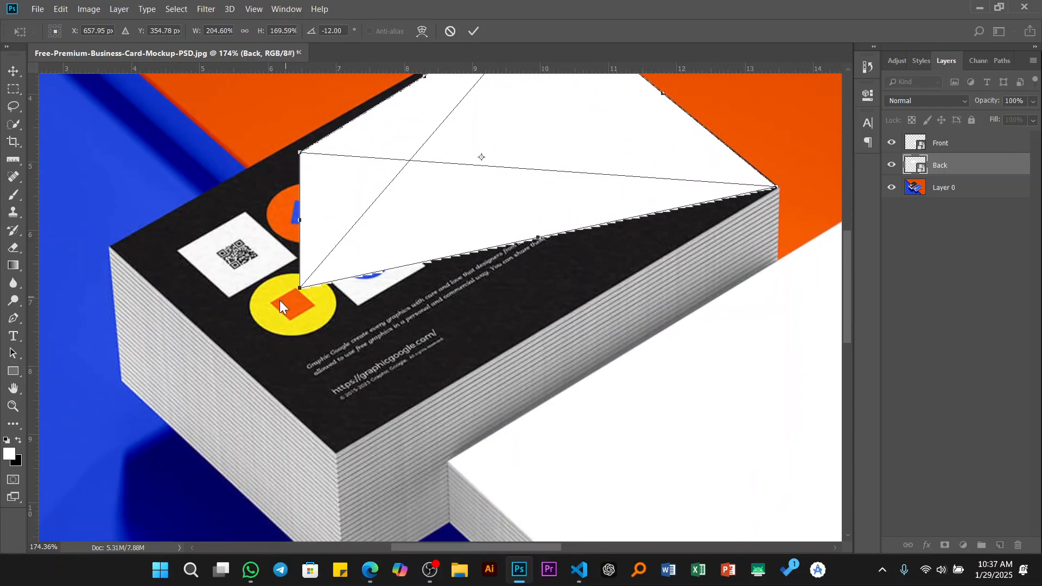
pyautogui.moveTo(301, 289); pyautogui.dragTo(336, 456)
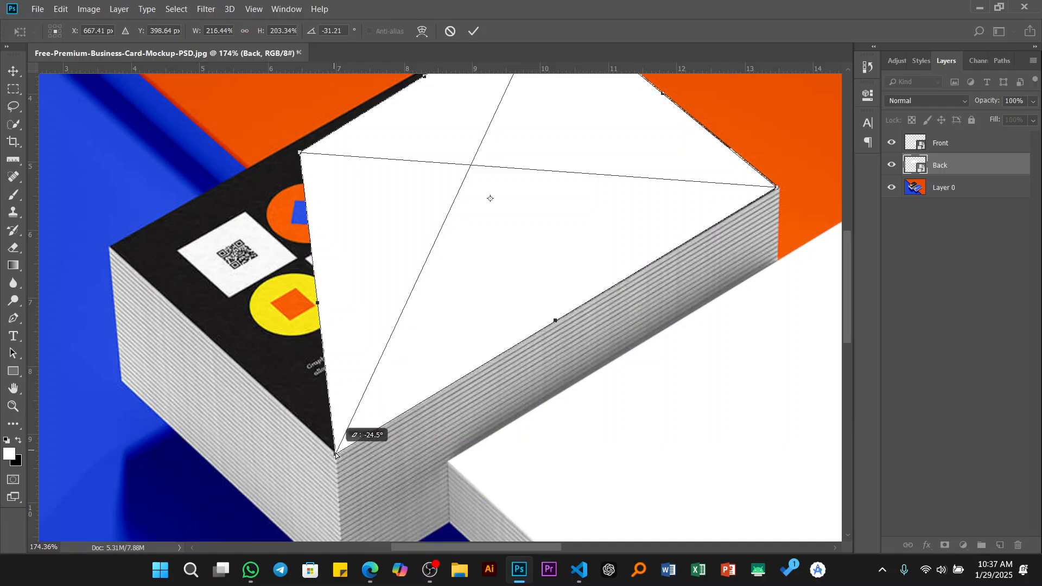
pyautogui.moveTo(251, 288); pyautogui.dragTo(368, 323)
pyautogui.moveTo(411, 192); pyautogui.dragTo(227, 296)
# - Fine-tune the Back rectangle's left corner outward to cover the black card's left corner
pyautogui.scroll(10, 227, 296)
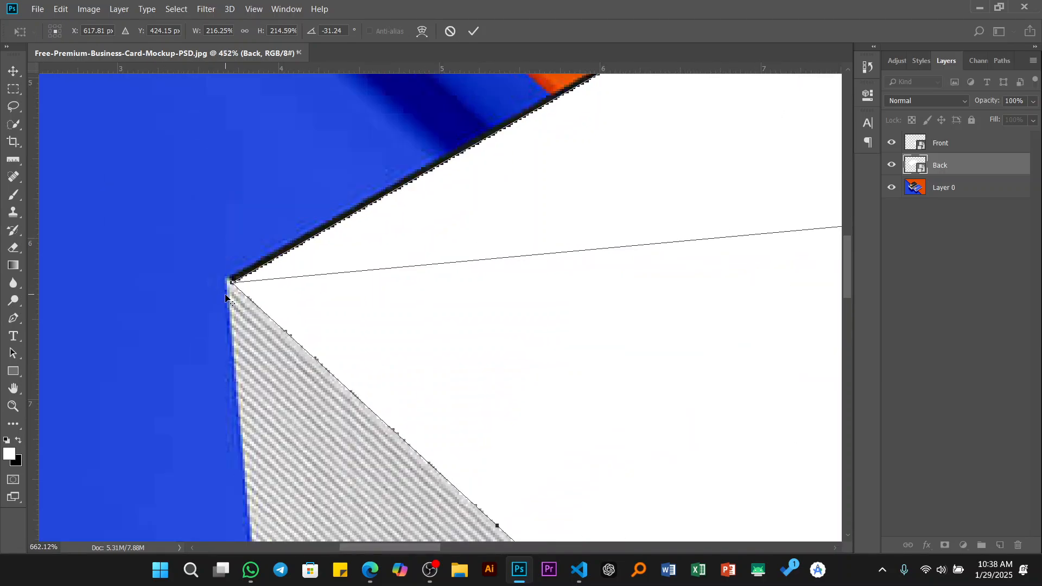
pyautogui.moveTo(296, 358); pyautogui.dragTo(308, 384)
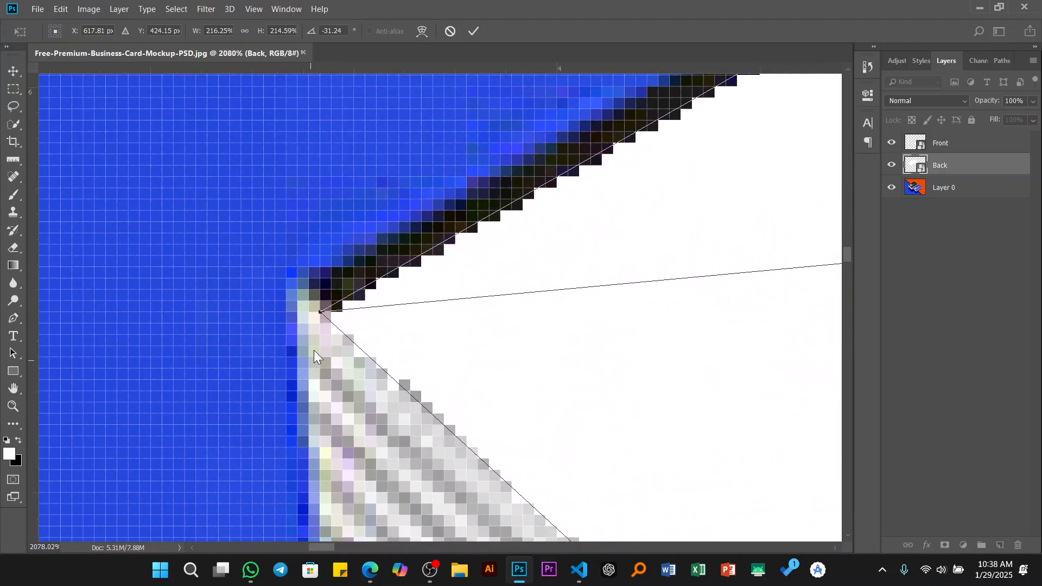
pyautogui.moveTo(321, 311); pyautogui.dragTo(288, 294)
# - Nudge the Back rectangle's left and far corners outward to cover the dark edge of the rear card
pyautogui.moveTo(517, 219); pyautogui.dragTo(388, 306)
pyautogui.hscroll(6, 412, 366)
pyautogui.scroll(-3, 411, 365)
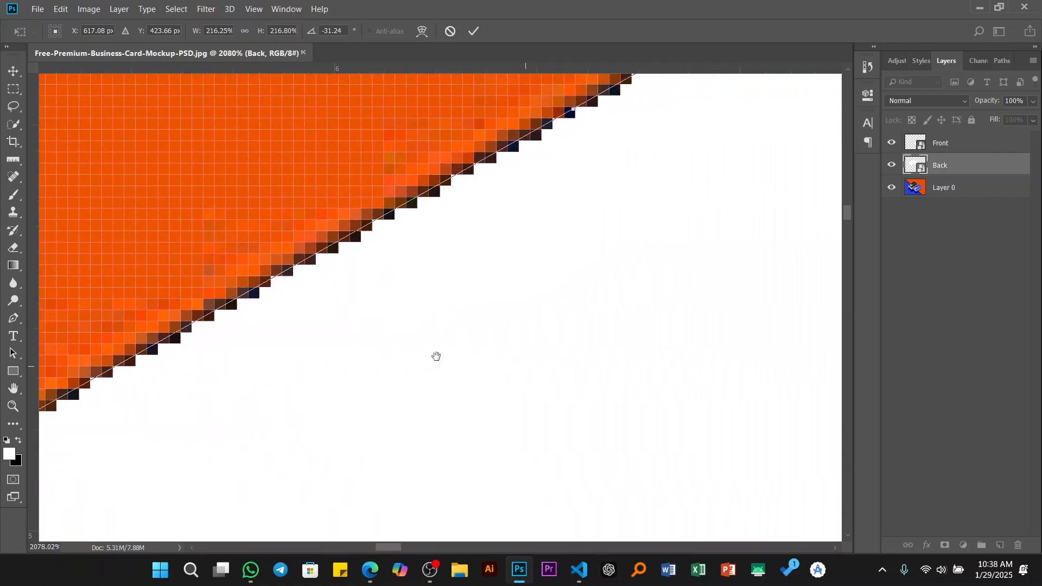
pyautogui.scroll(-6, 467, 288)
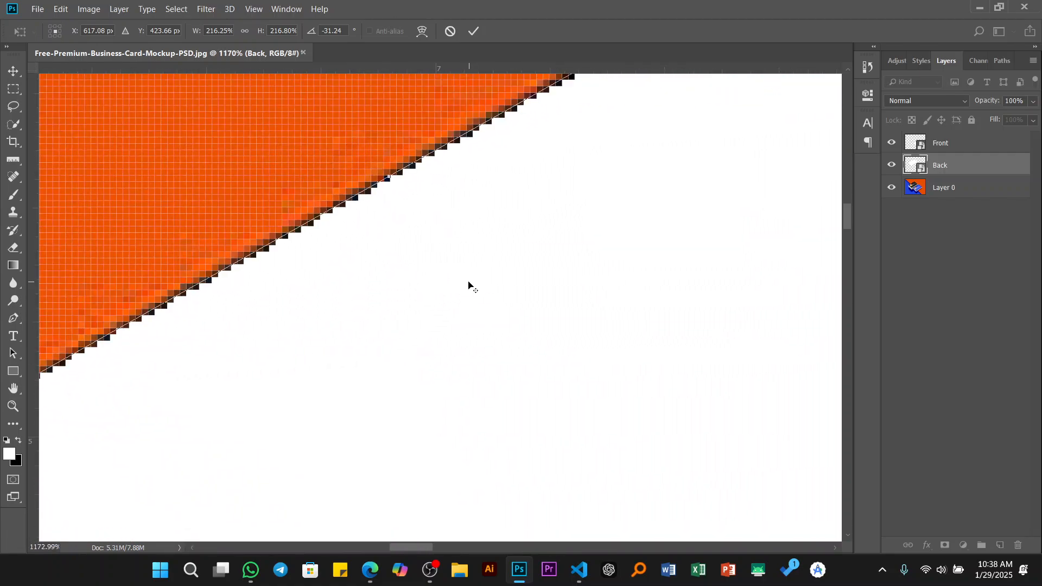
pyautogui.scroll(-5, 385, 369)
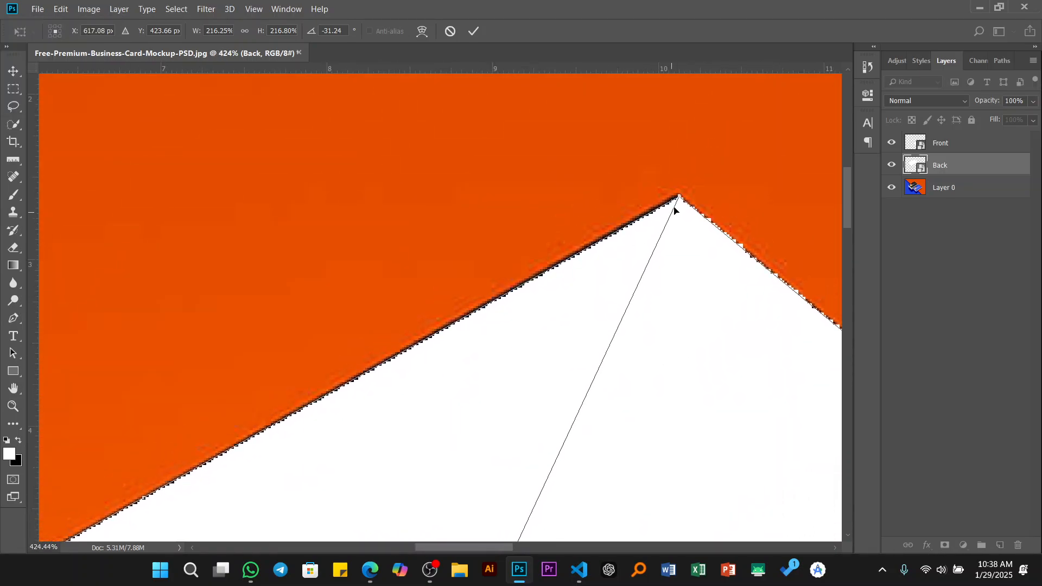
pyautogui.scroll(5, 680, 205)
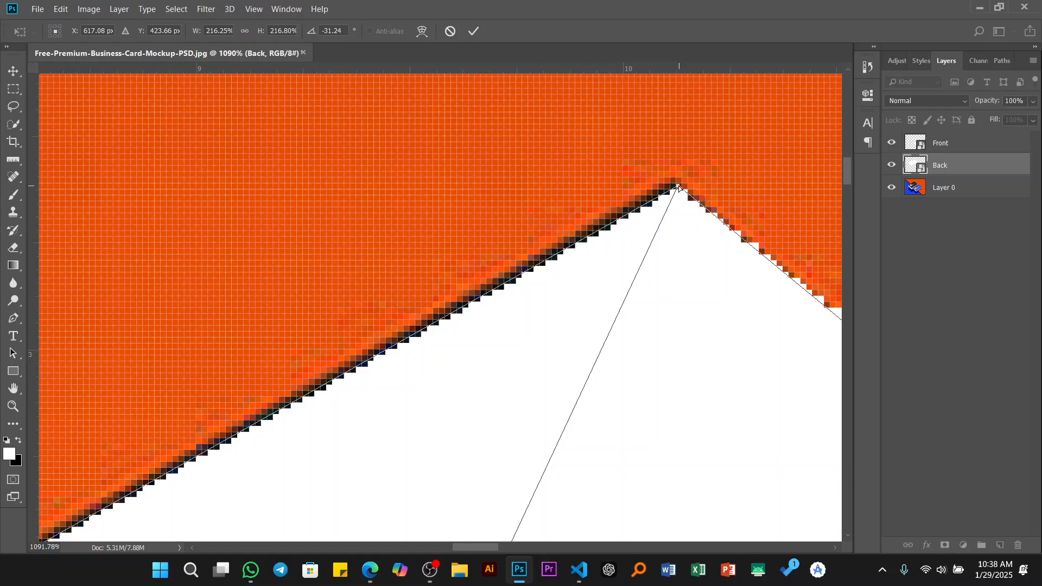
pyautogui.moveTo(678, 187); pyautogui.dragTo(679, 182)
pyautogui.scroll(-1, 679, 185)
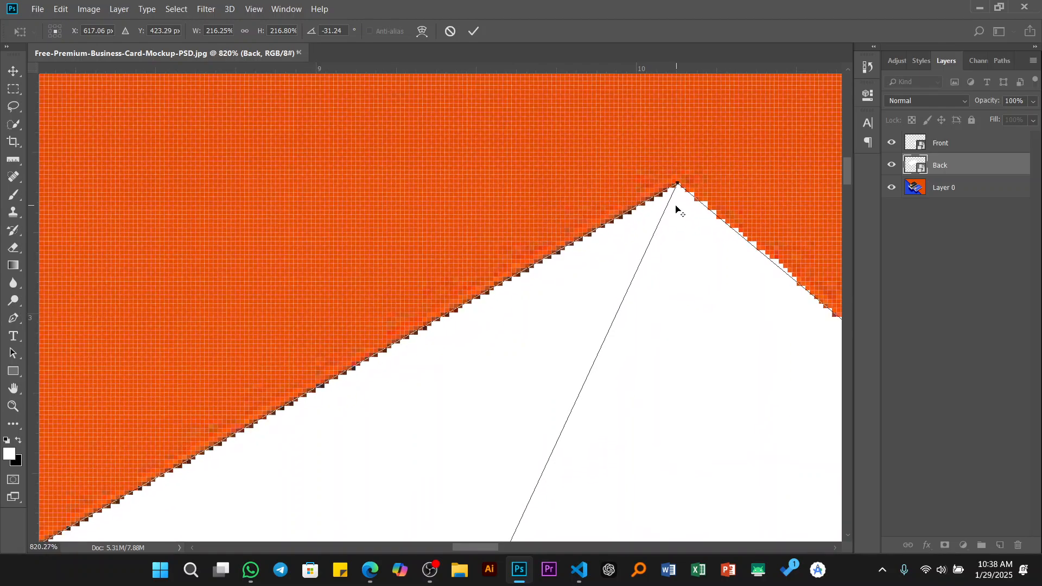
# - Nudge the Back rectangle's right corner outward to the tip of the rear card stack
pyautogui.scroll(-6, 680, 210)
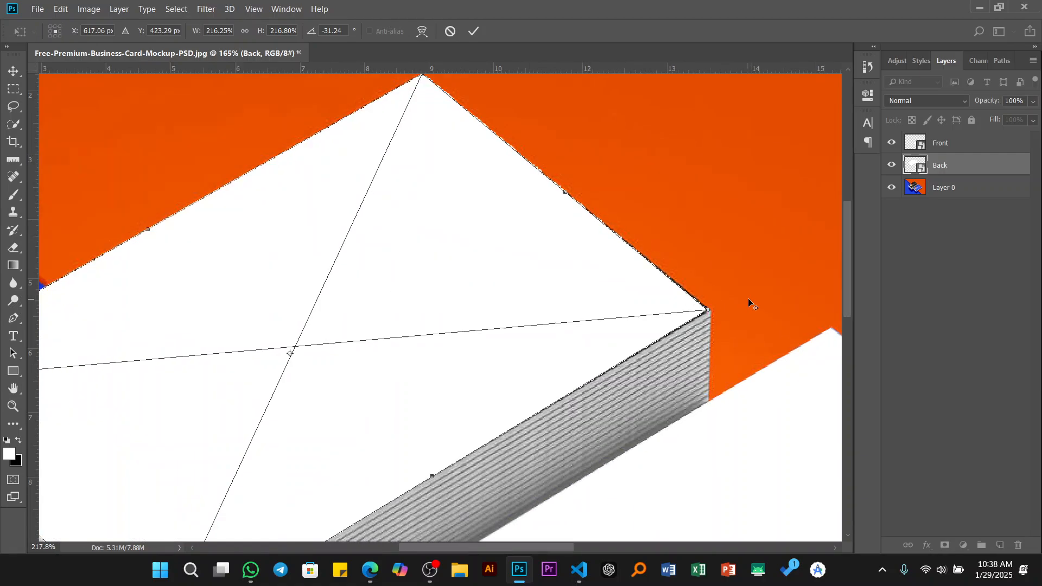
pyautogui.scroll(10, 748, 303)
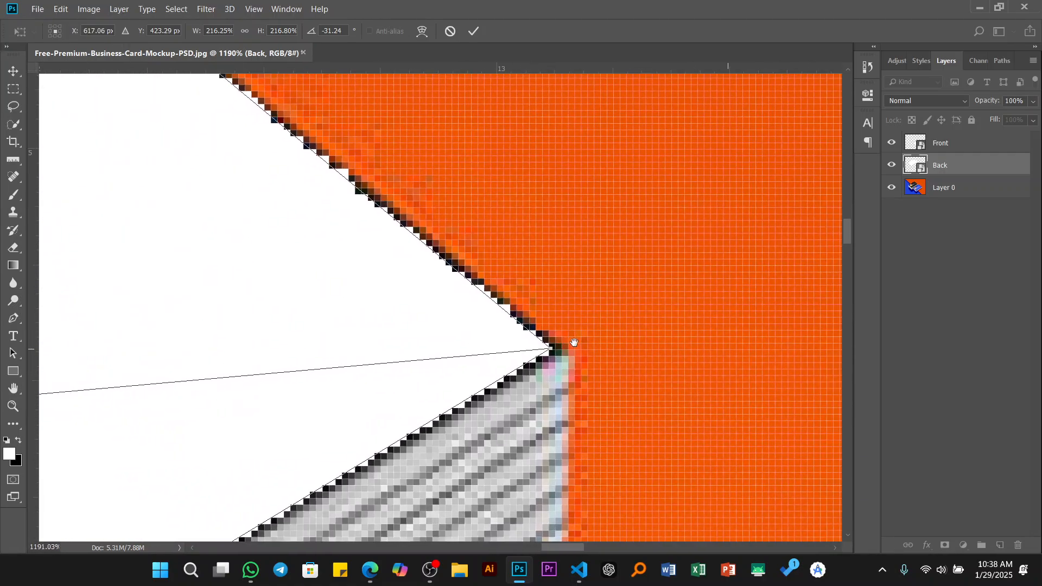
pyautogui.moveTo(541, 358); pyautogui.dragTo(553, 357)
# - Adjust the Back rectangle's nearest corner to the rear stack's front edge, apply the distortion and check the fit
pyautogui.scroll(-8, 602, 345)
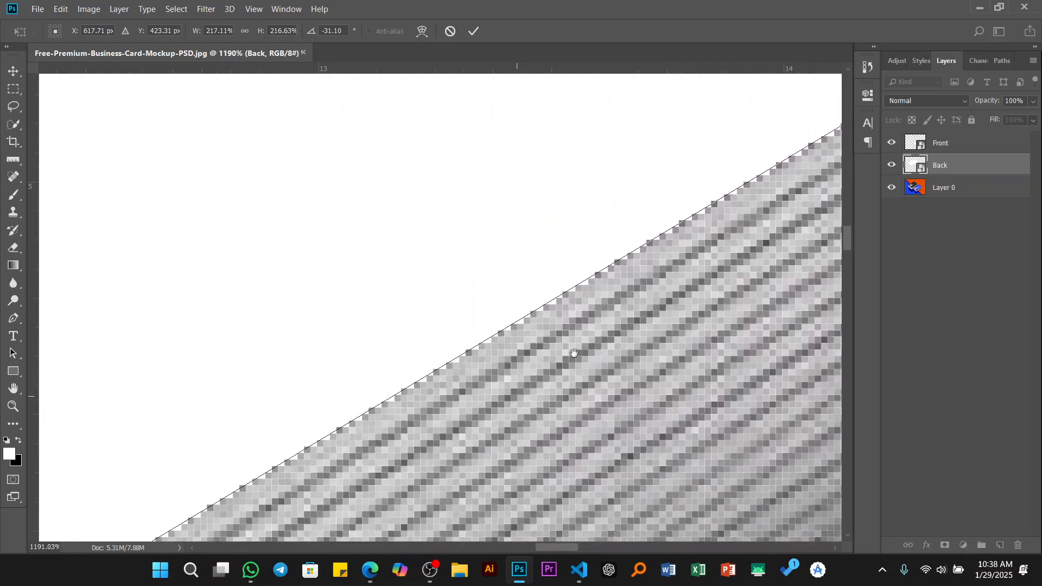
pyautogui.scroll(-3, 489, 369)
pyautogui.scroll(5, 448, 377)
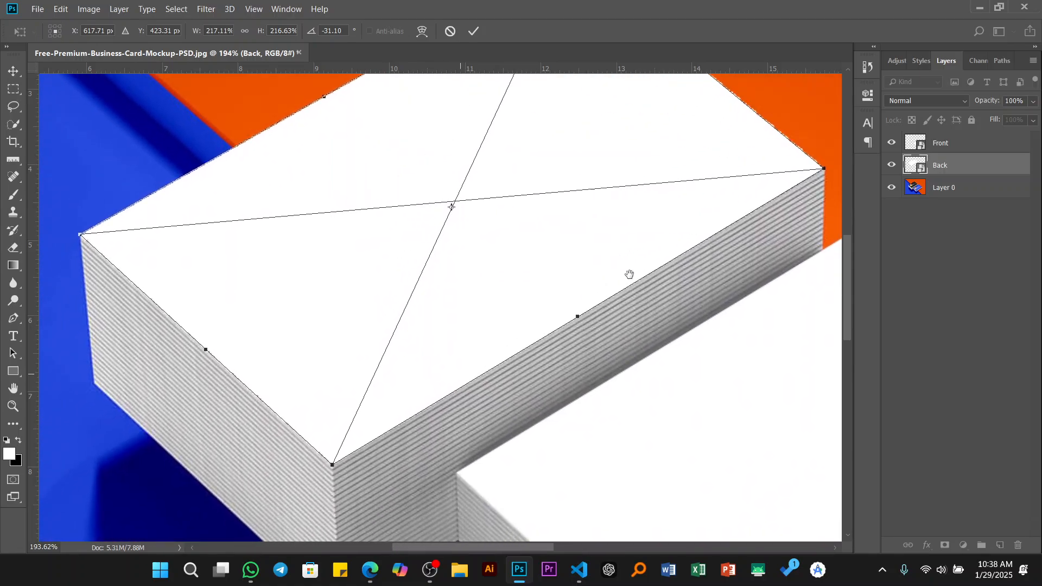
pyautogui.hscroll(-5, 451, 358)
pyautogui.scroll(5, 450, 358)
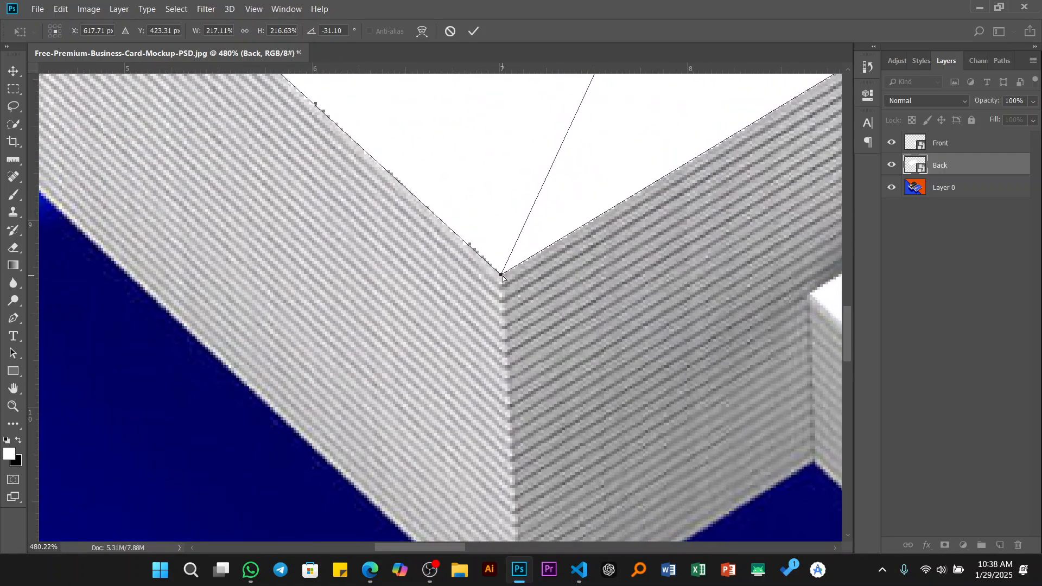
pyautogui.moveTo(503, 278); pyautogui.dragTo(507, 282)
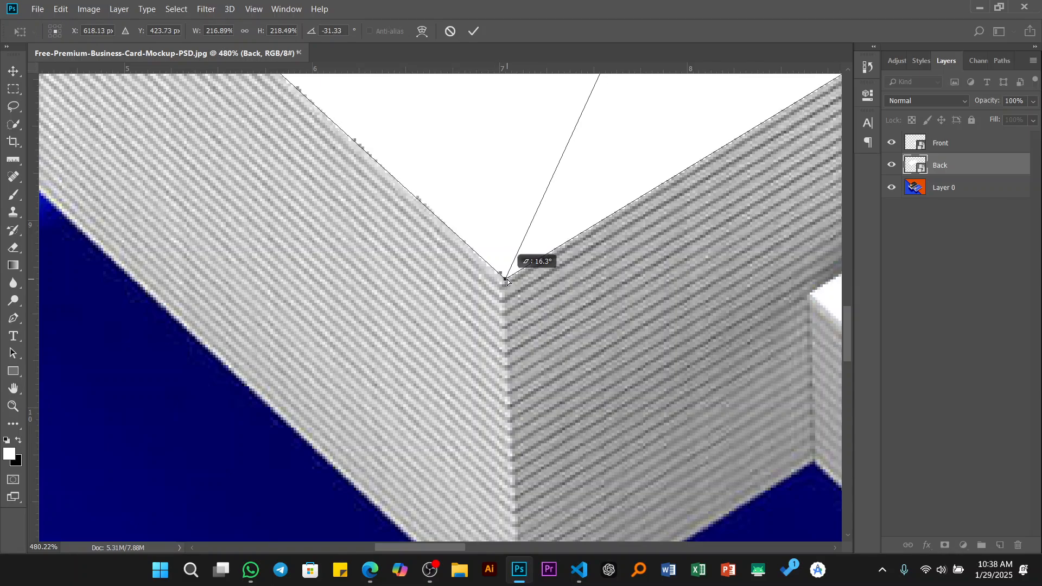
pyautogui.click(474, 31)
pyautogui.scroll(-6, 563, 223)
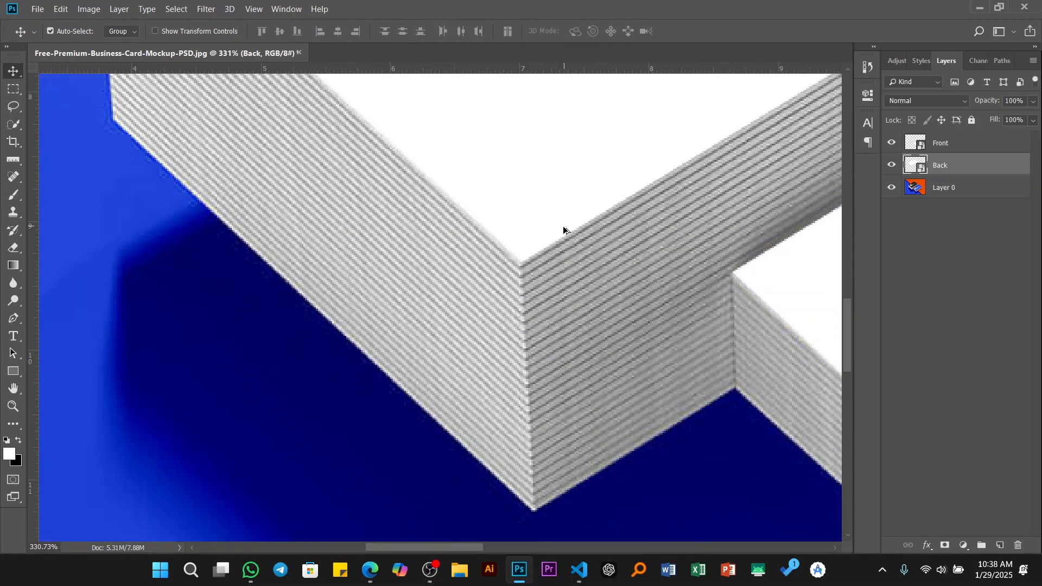
pyautogui.scroll(-4, 568, 232)
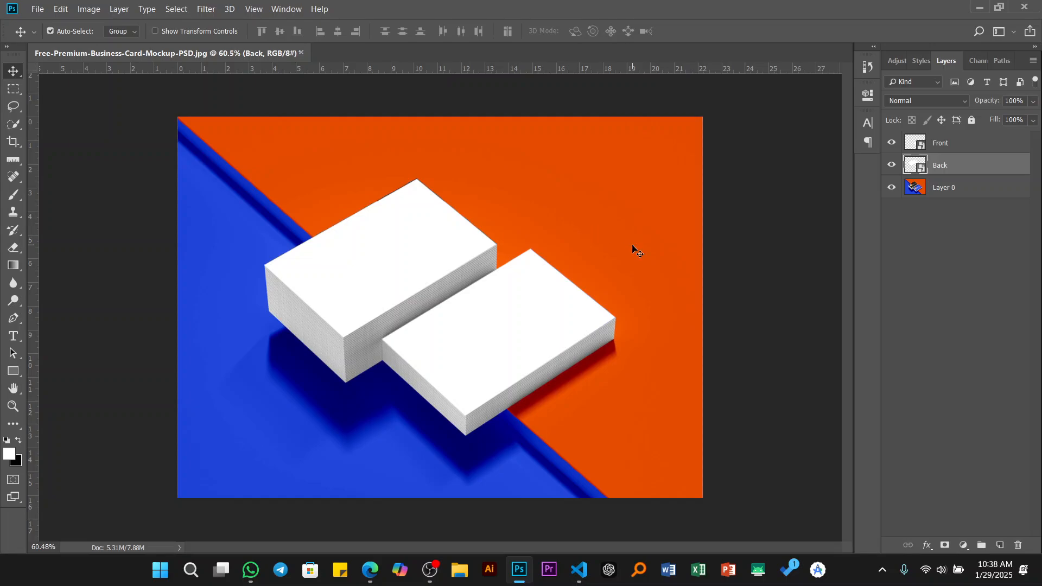
pyautogui.scroll(5, 416, 182)
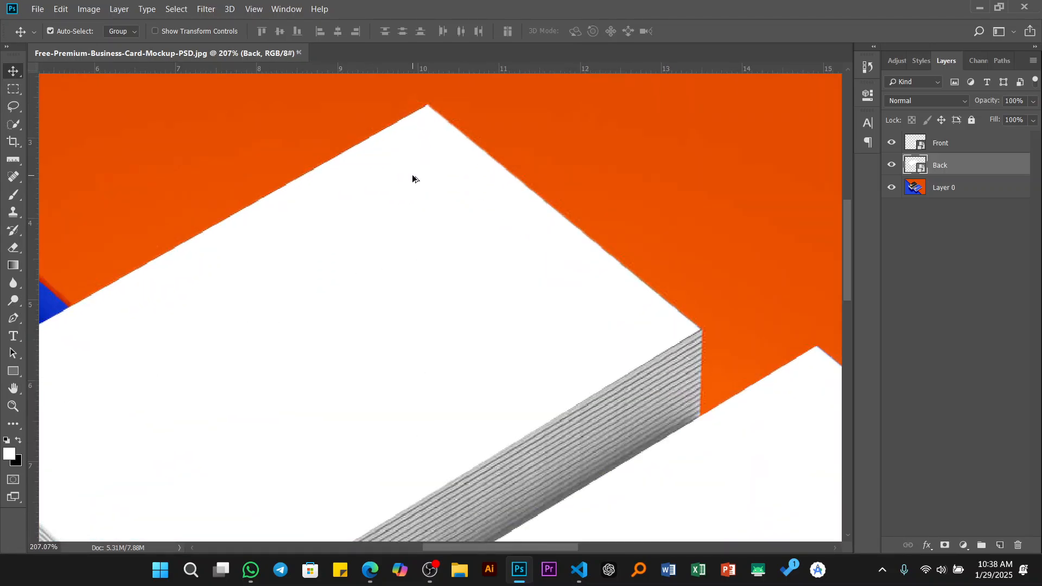
pyautogui.scroll(-5, 412, 179)
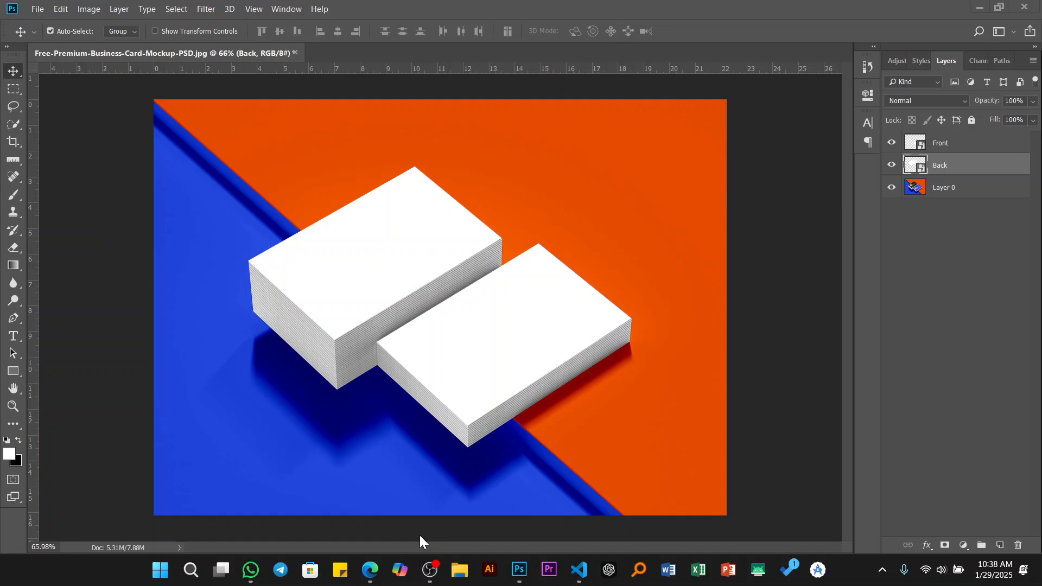
# - Look through the Documents and MULTIMEDIA folders on the H: drive in File Explorer for a business card design
pyautogui.press('super+e')
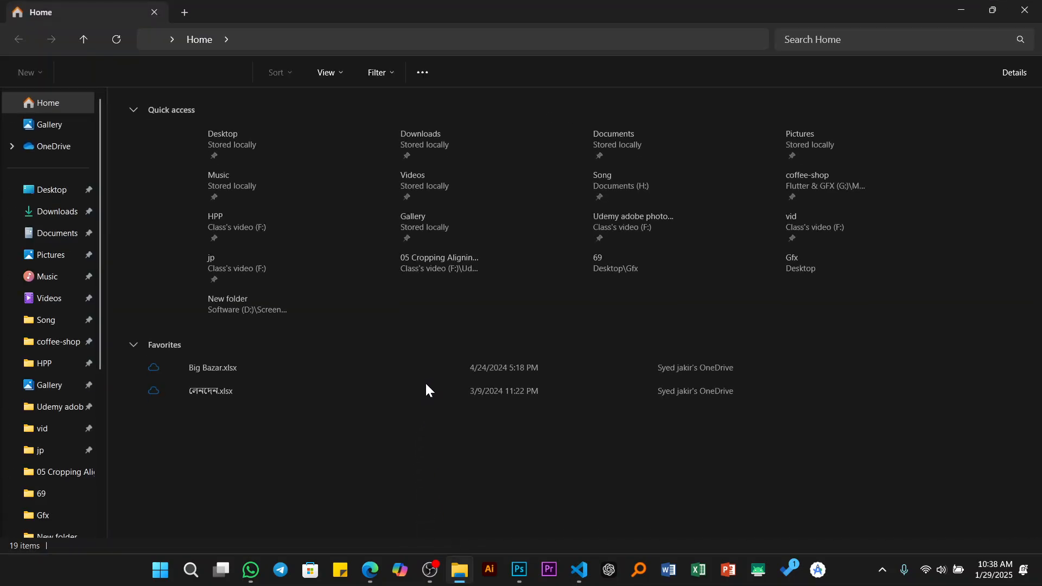
pyautogui.scroll(-4, 62, 488)
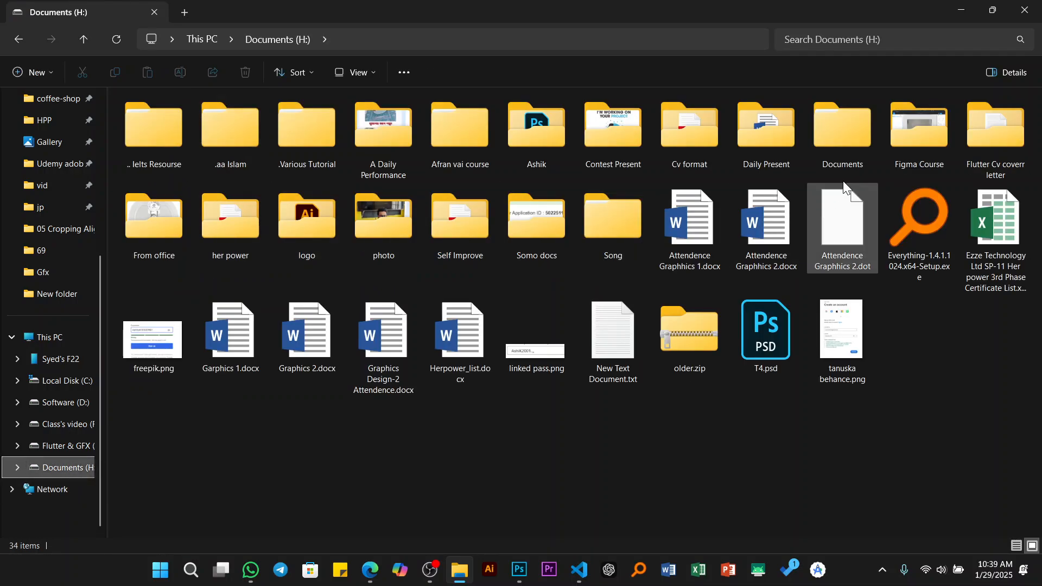
pyautogui.doubleClick(844, 153)
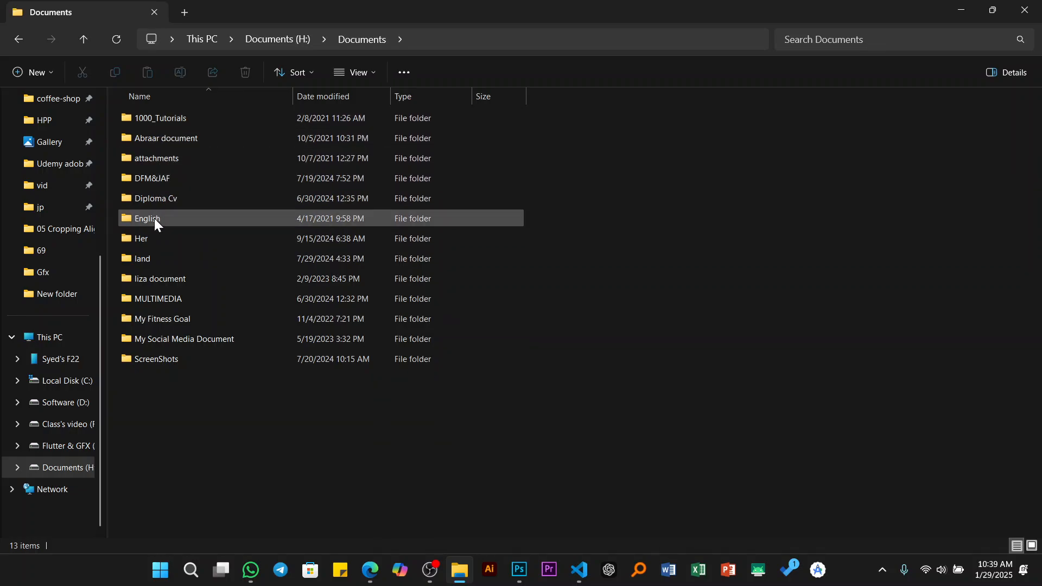
pyautogui.click(158, 298)
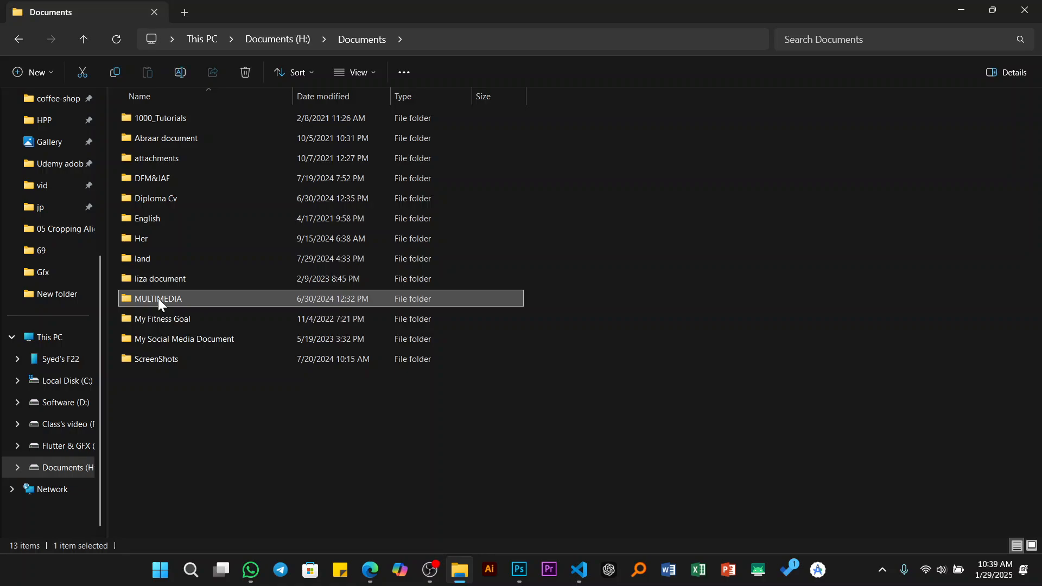
pyautogui.doubleClick(157, 303)
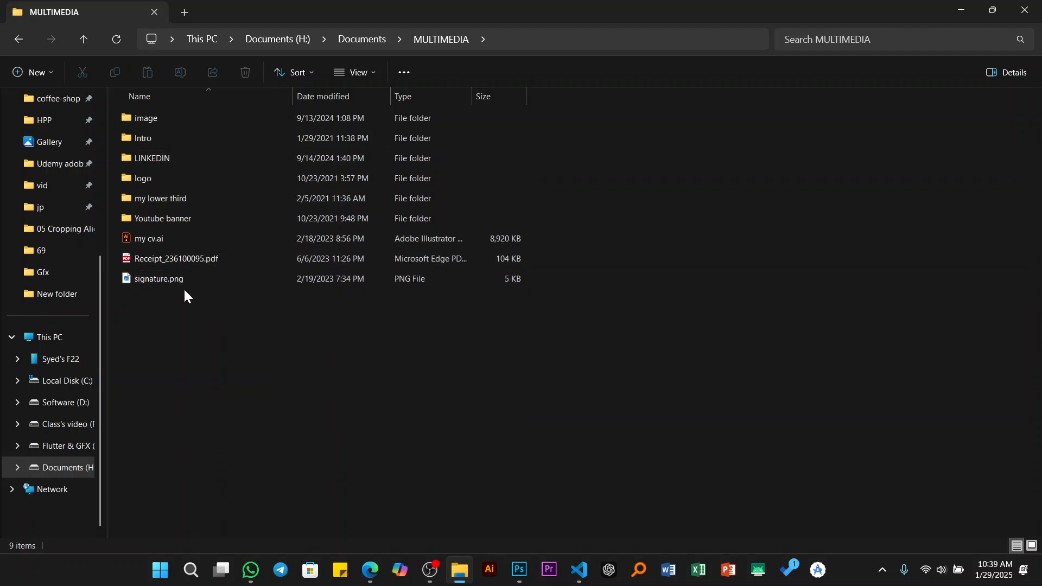
pyautogui.click(1031, 545)
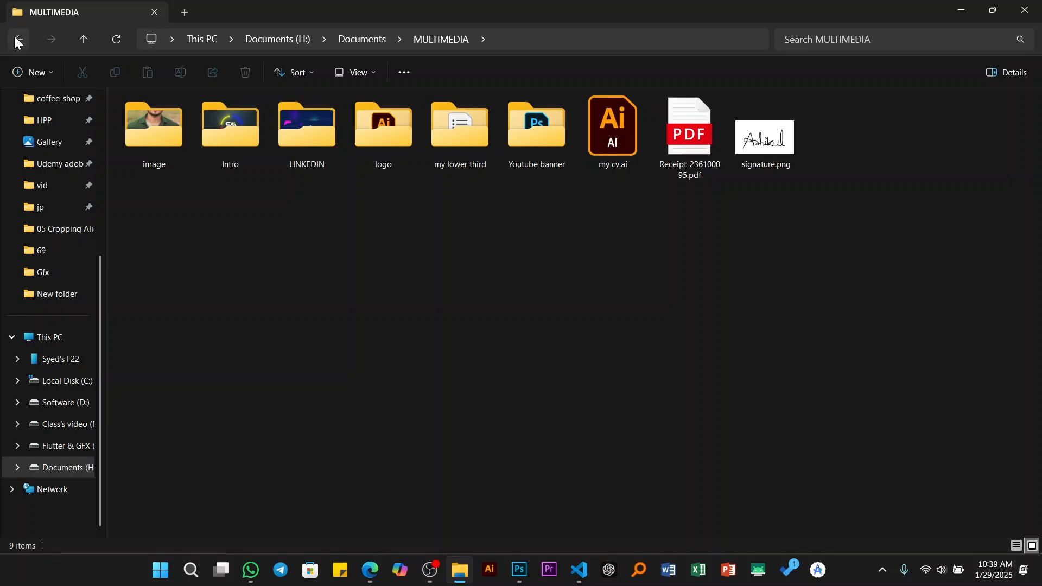
pyautogui.hotkey('ctrl', 'shift', '6')
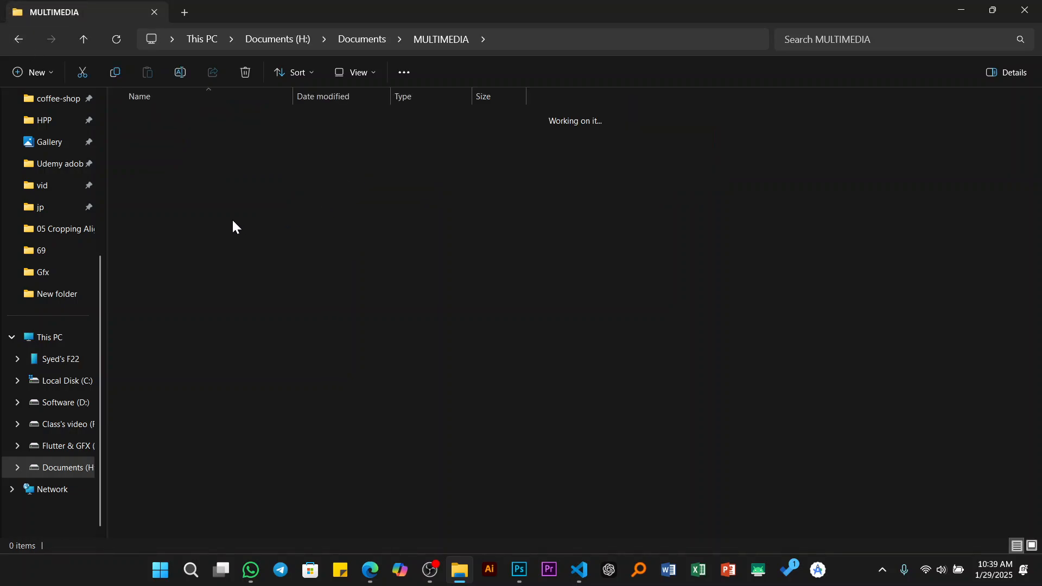
pyautogui.click(18, 40)
pyautogui.click(13, 47)
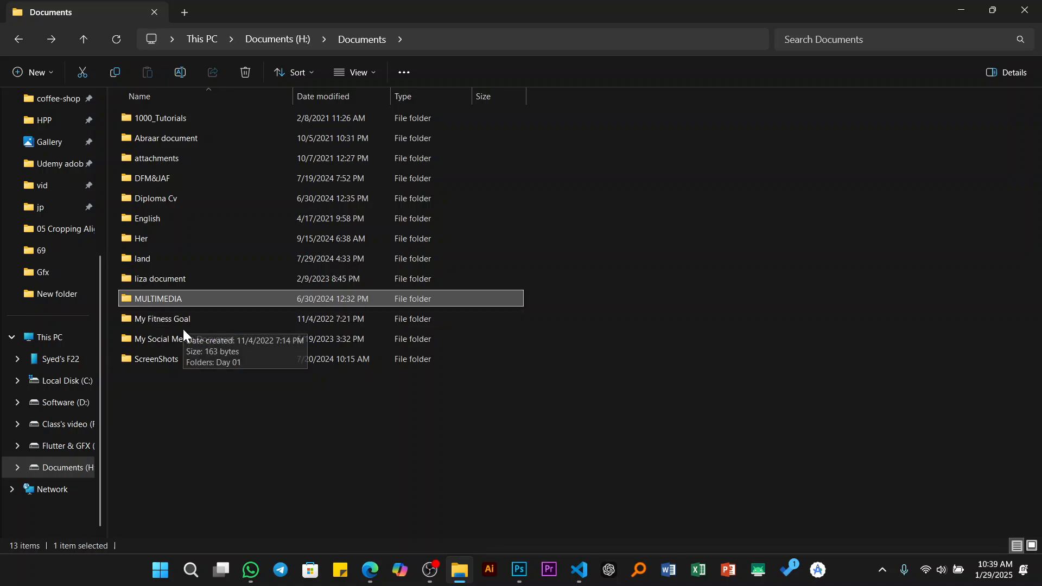
pyautogui.click(13, 40)
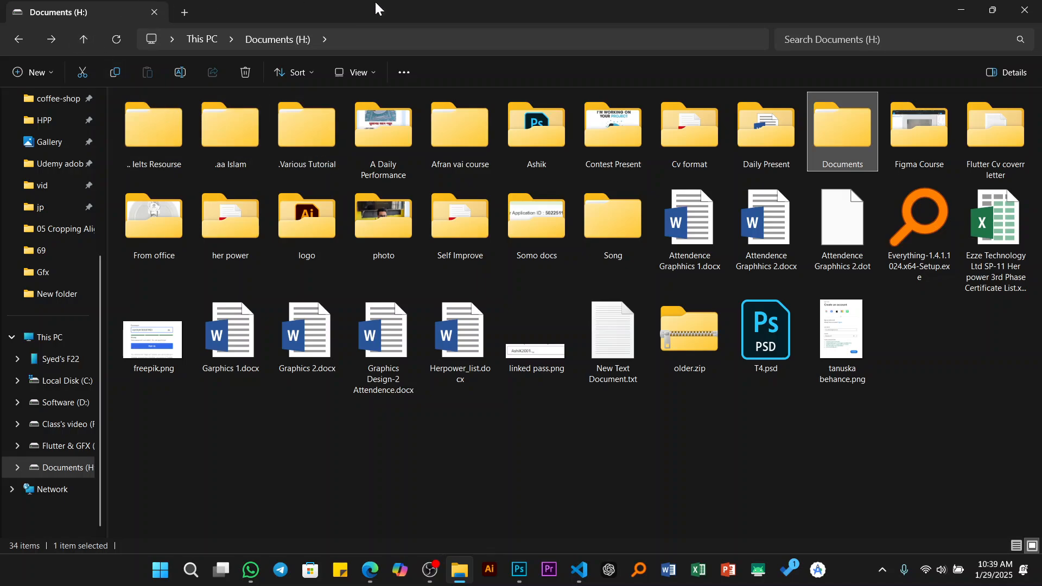
pyautogui.click(958, 7)
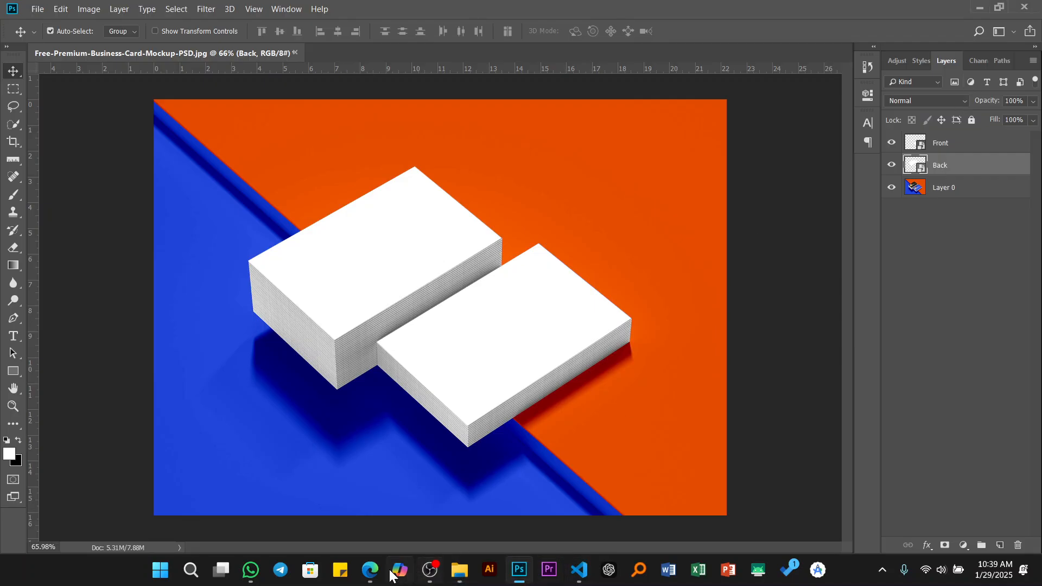
# - Switch to the Edge browser and search Google Images for "business card"
pyautogui.click(371, 570)
pyautogui.scroll(-5, 405, 342)
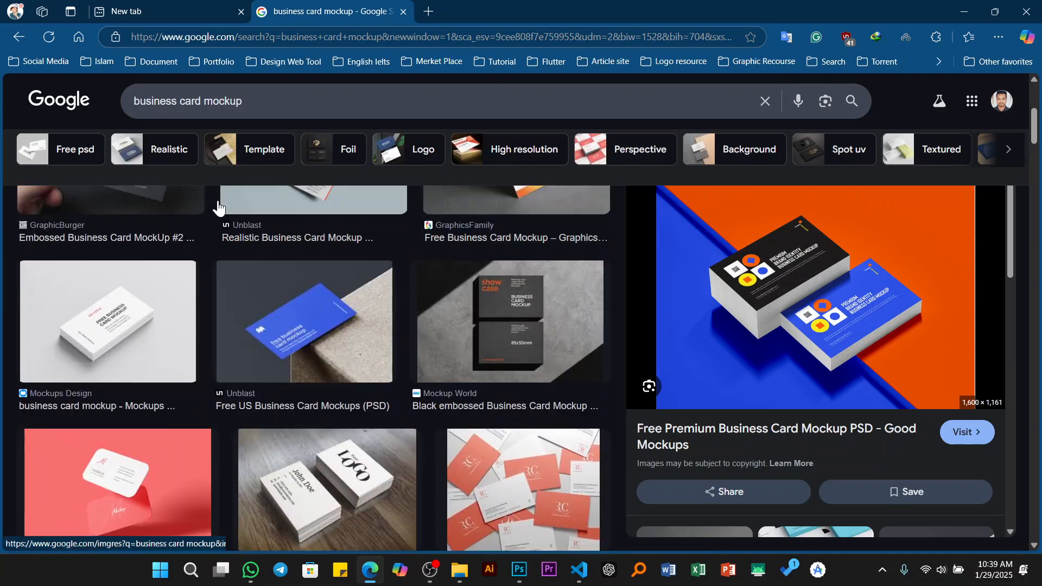
pyautogui.doubleClick(214, 102)
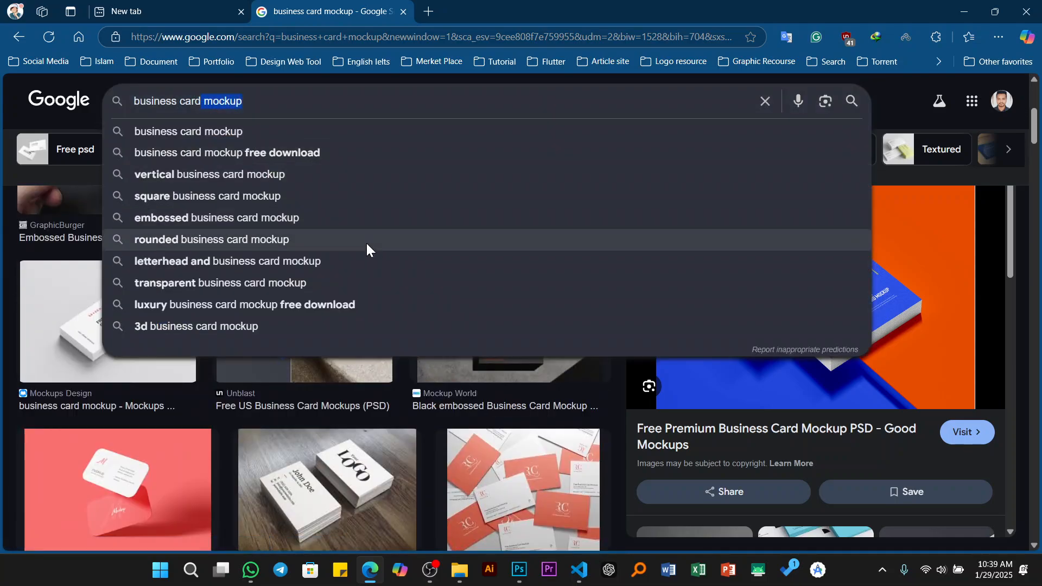
pyautogui.press('BackSpace')
pyautogui.press('Return')
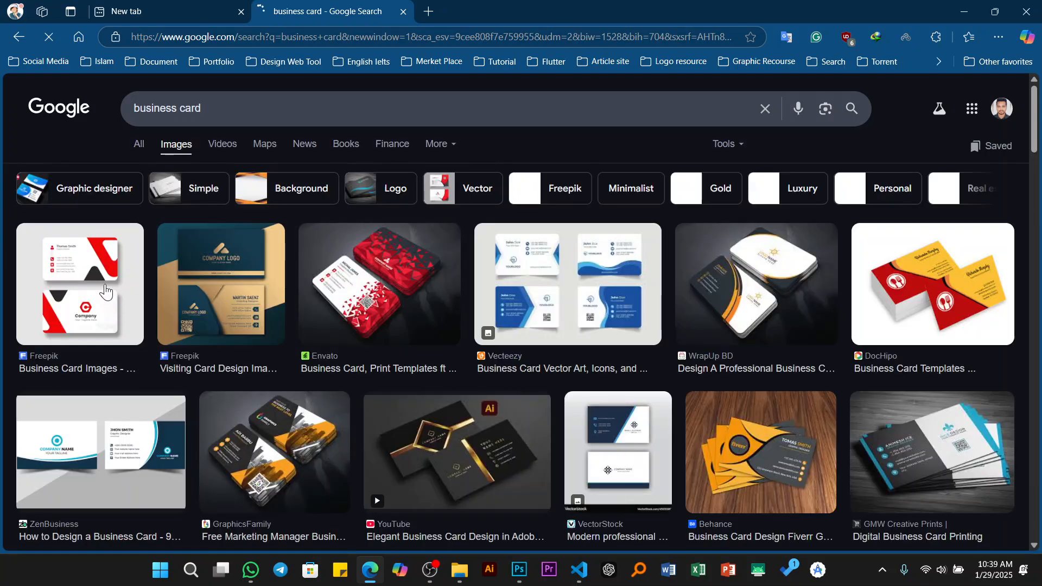
# - Preview the Freepik business card designs among the image search results
pyautogui.click(111, 303)
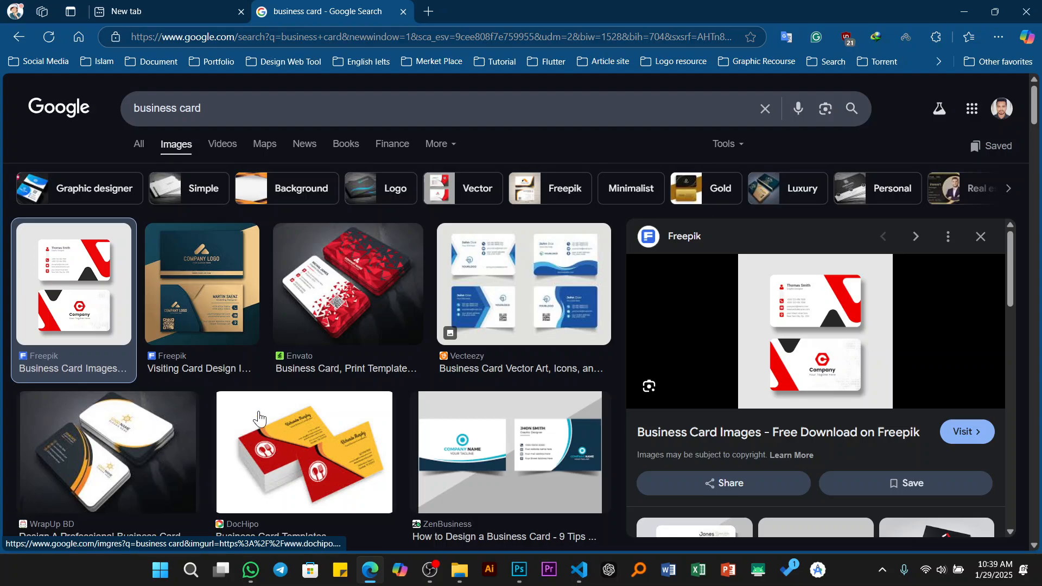
pyautogui.press('Right')
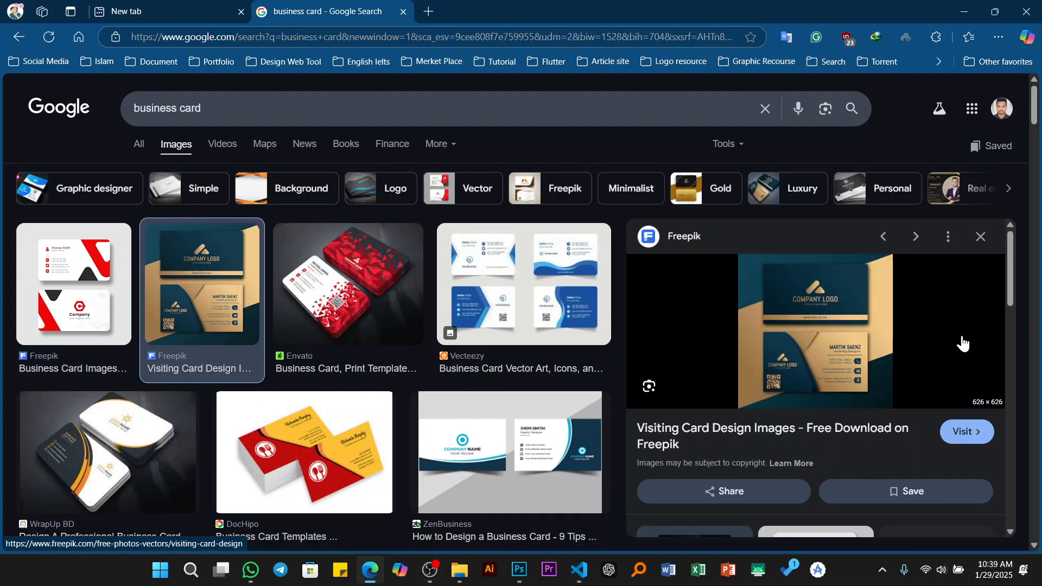
pyautogui.scroll(-1, 349, 319)
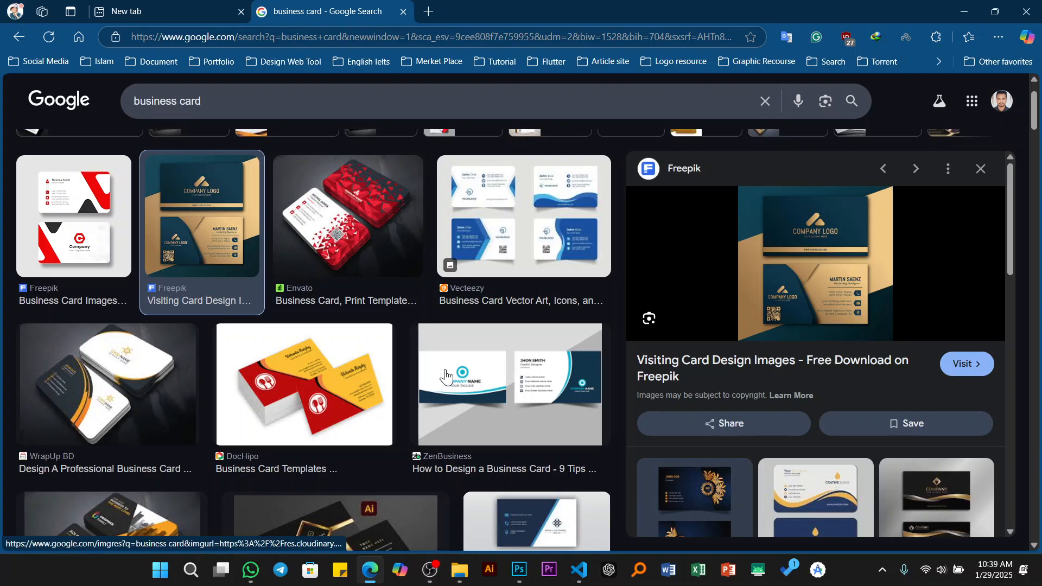
# - Save the Vecteezy image of four blue business cards to the Desktop as blue-creative-business-card-template-free-vector.jpg
pyautogui.click(519, 251)
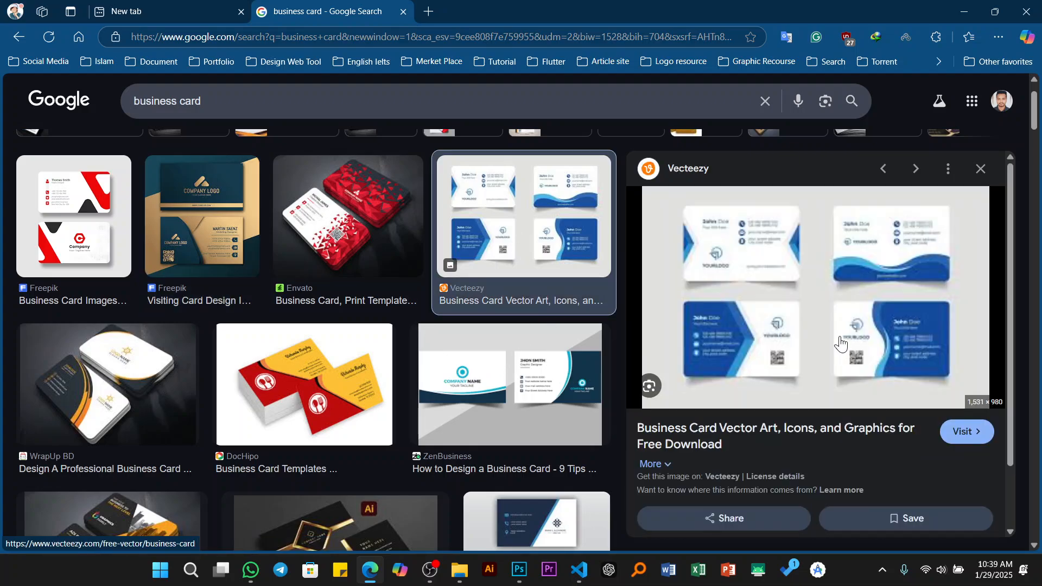
pyautogui.rightClick(791, 310)
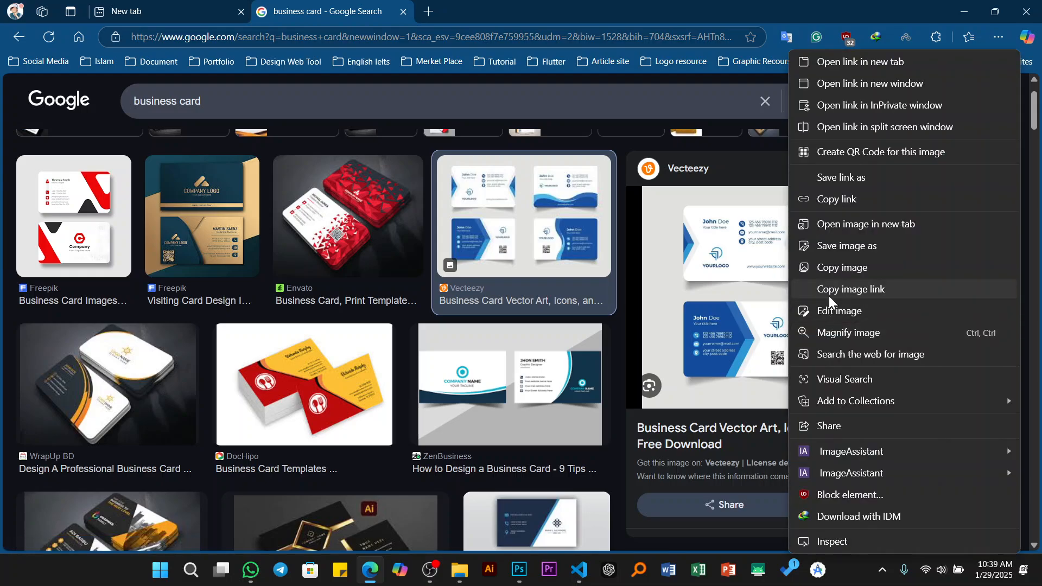
pyautogui.click(838, 268)
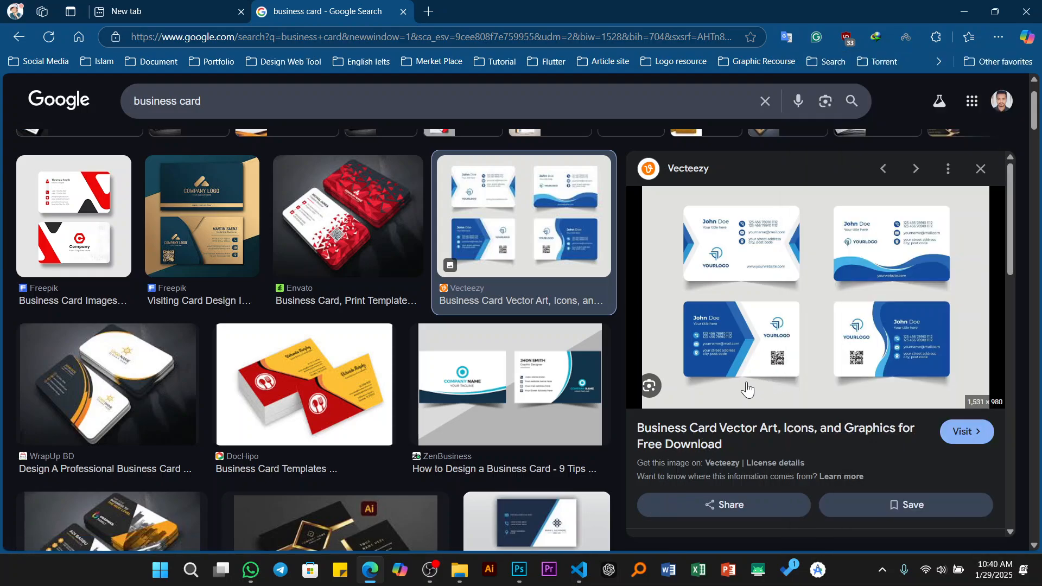
pyautogui.rightClick(773, 303)
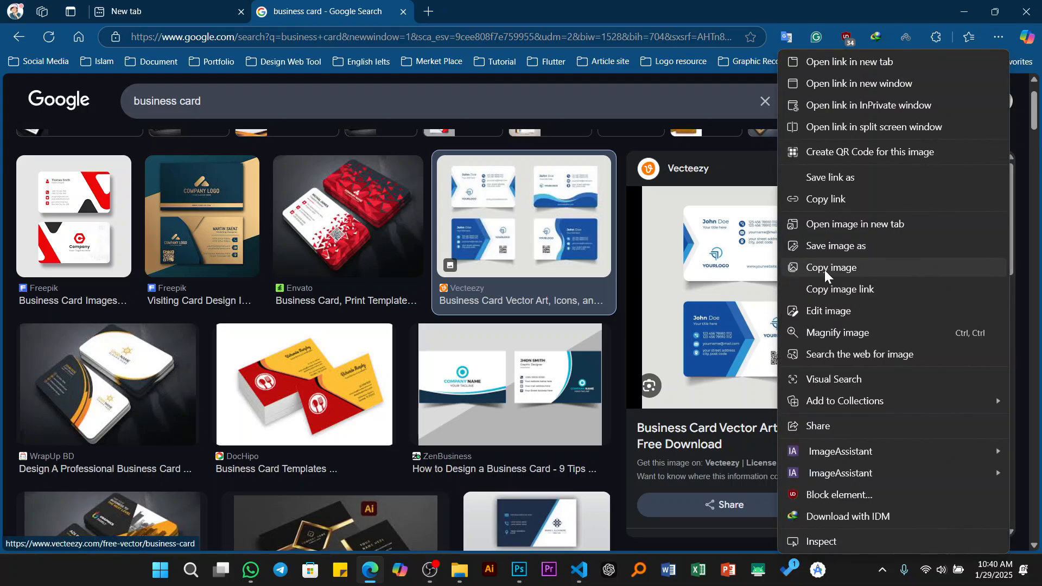
pyautogui.click(822, 242)
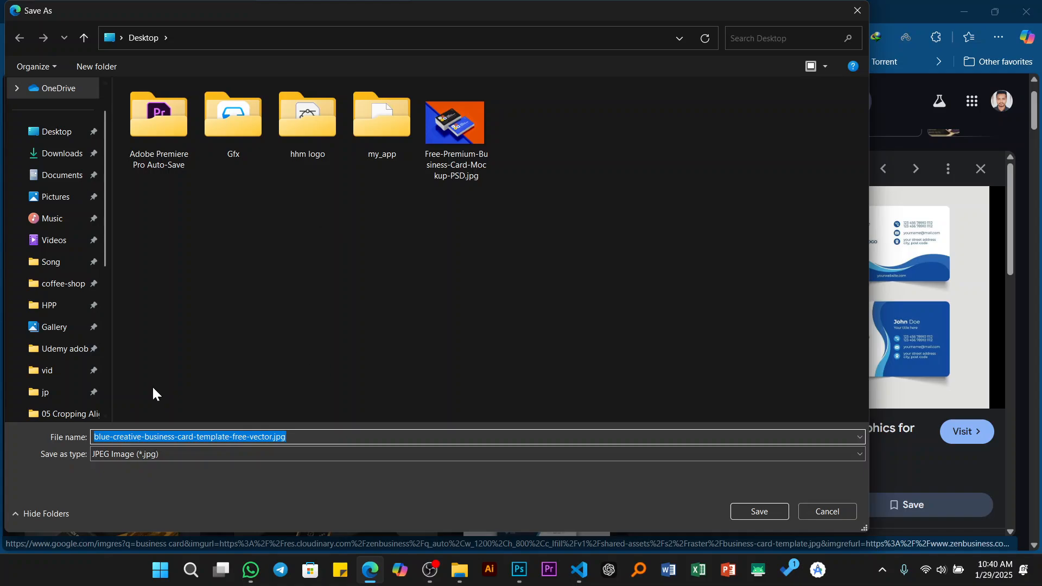
pyautogui.click(774, 510)
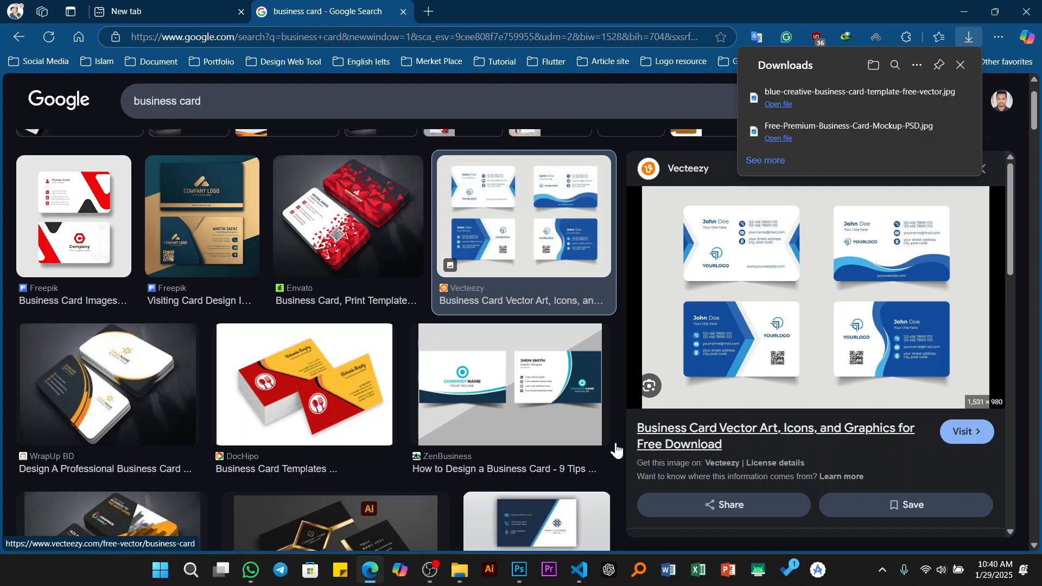
# - Switch to Photoshop and open blue-creative-business-card-template-free-vector.jpg from the Desktop
pyautogui.click(516, 571)
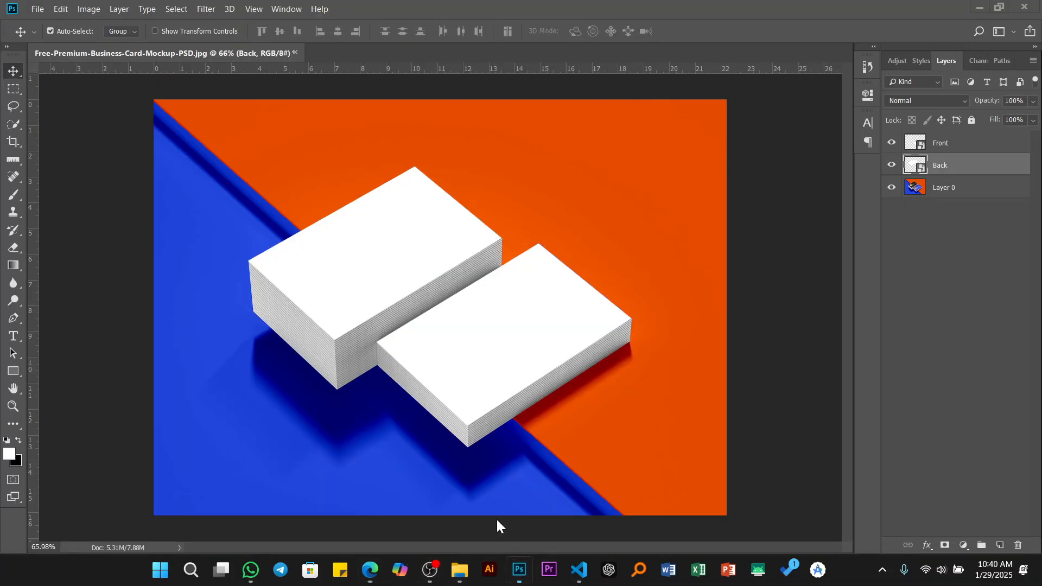
pyautogui.click(38, 9)
pyautogui.click(50, 31)
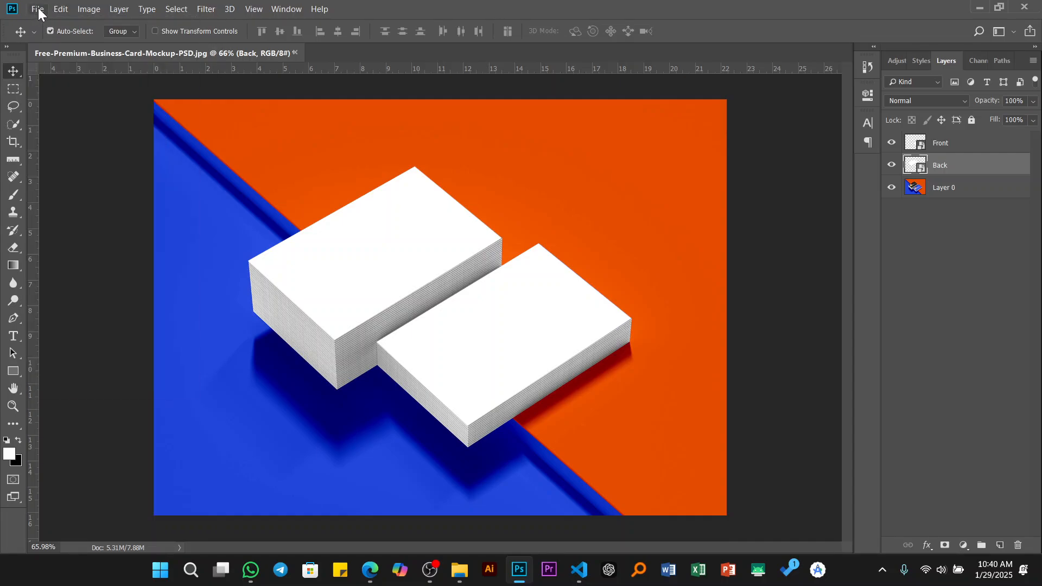
pyautogui.click(38, 9)
pyautogui.click(241, 190)
pyautogui.hotkey('ctrl', 'o')
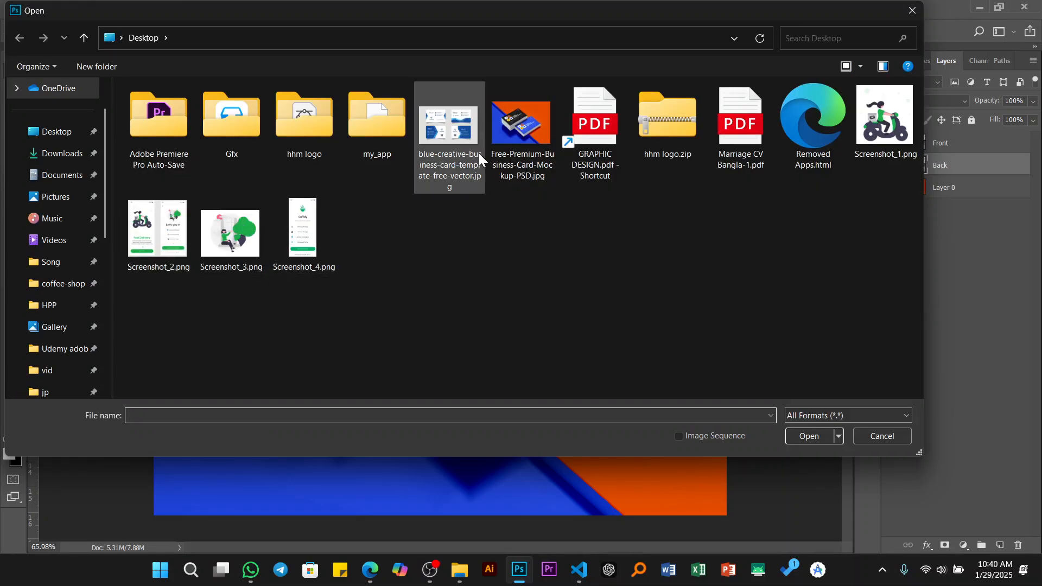
pyautogui.click(449, 187)
pyautogui.click(802, 440)
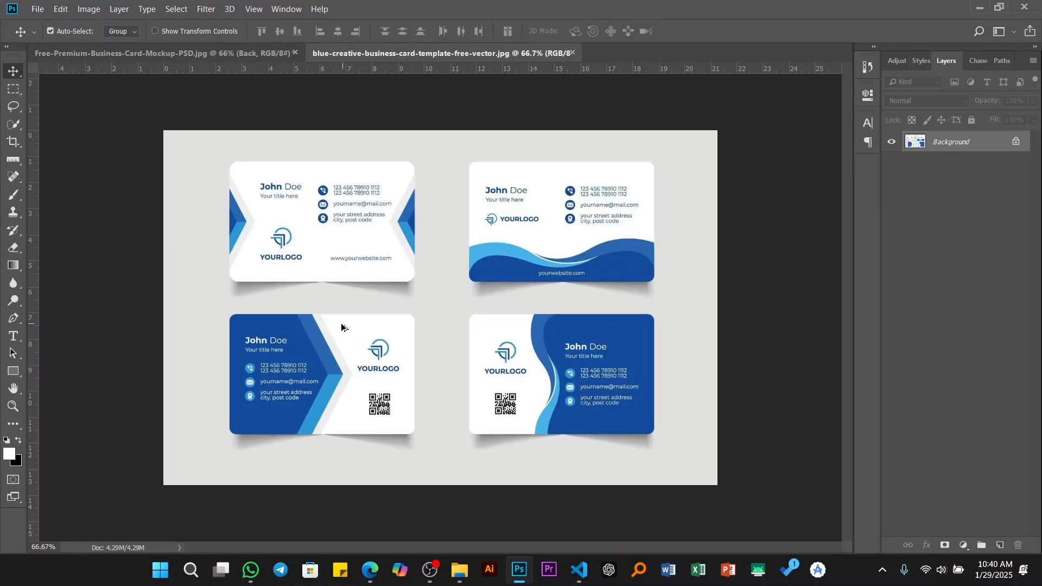
# - Capture a screen area just inside the edges of the blue-and-white arrow card with the QR code and copy it
pyautogui.scroll(5, 341, 327)
pyautogui.moveTo(387, 401); pyautogui.dragTo(477, 378)
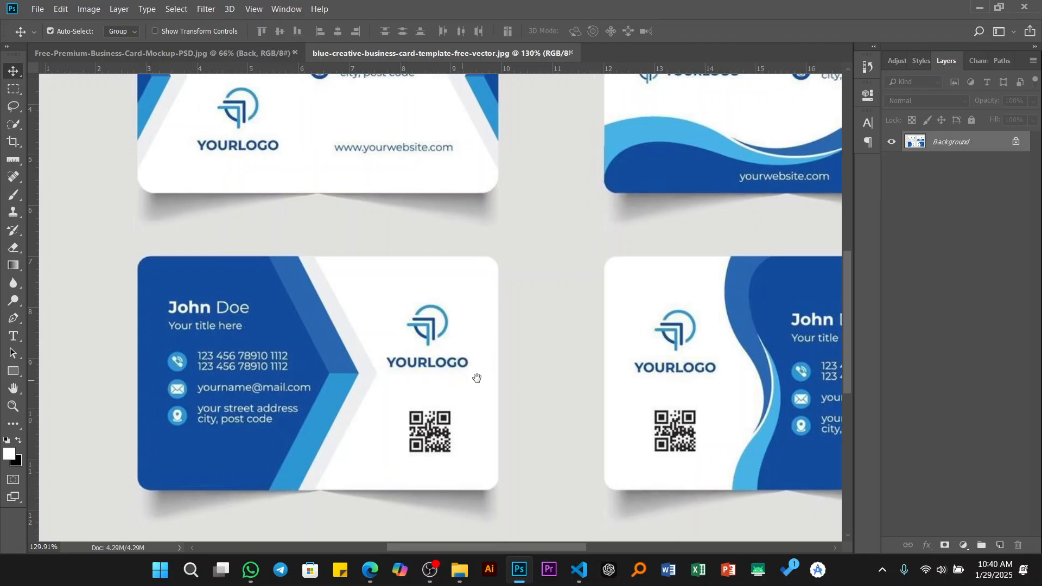
pyautogui.scroll(5, 382, 352)
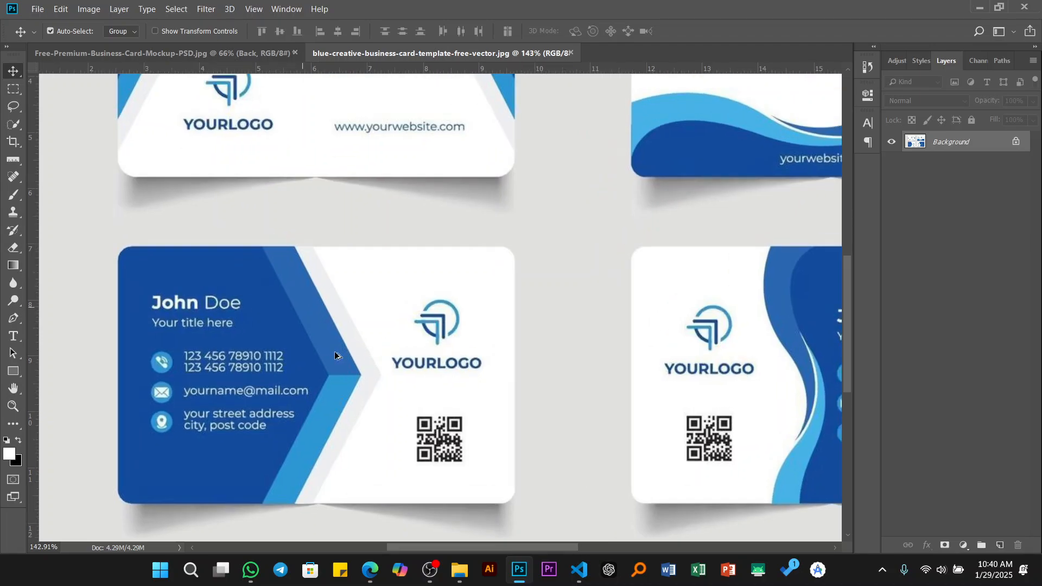
pyautogui.scroll(2, 440, 315)
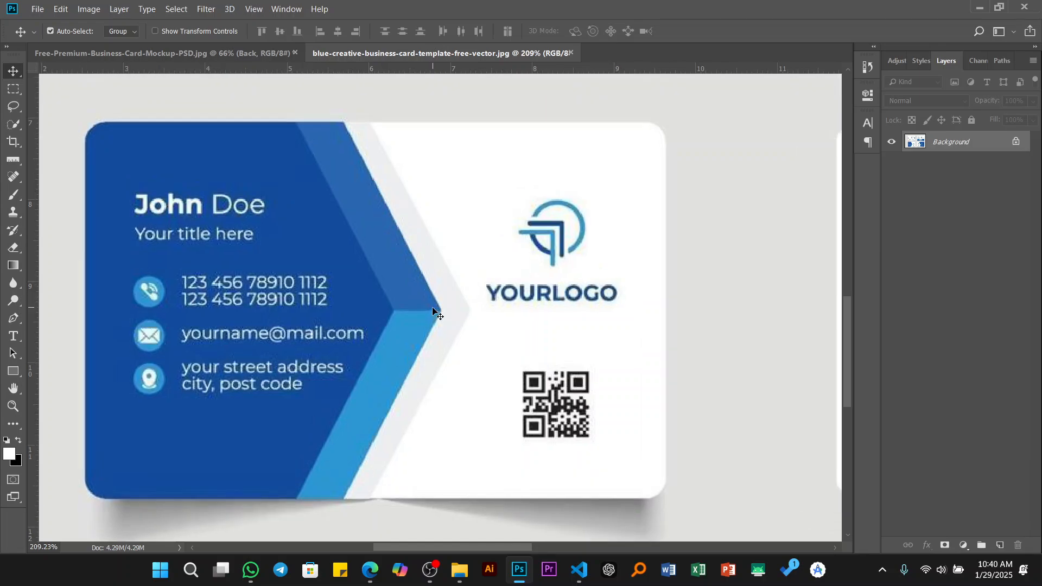
pyautogui.scroll(-1, 545, 337)
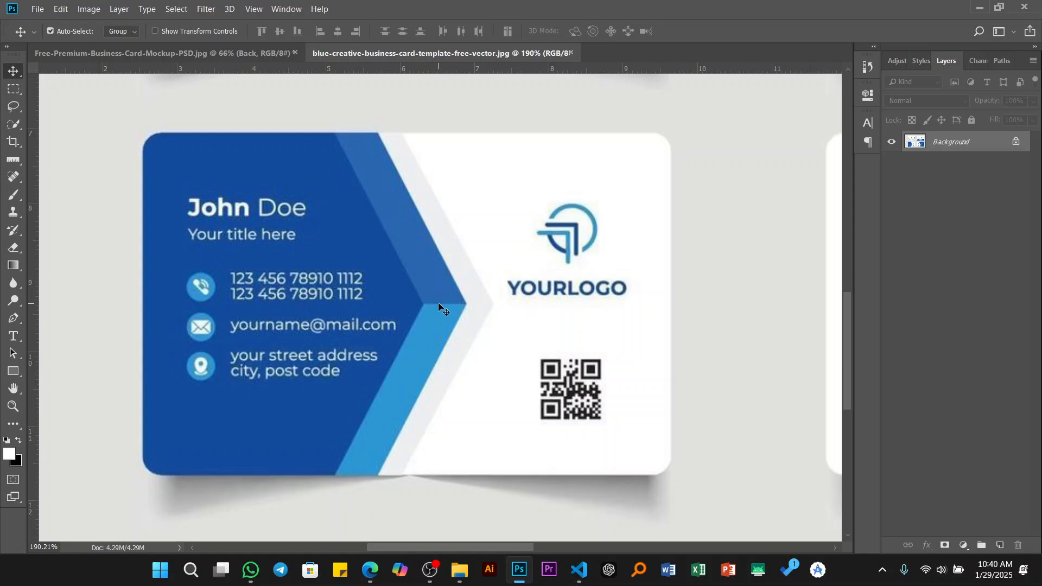
pyautogui.press('Print')
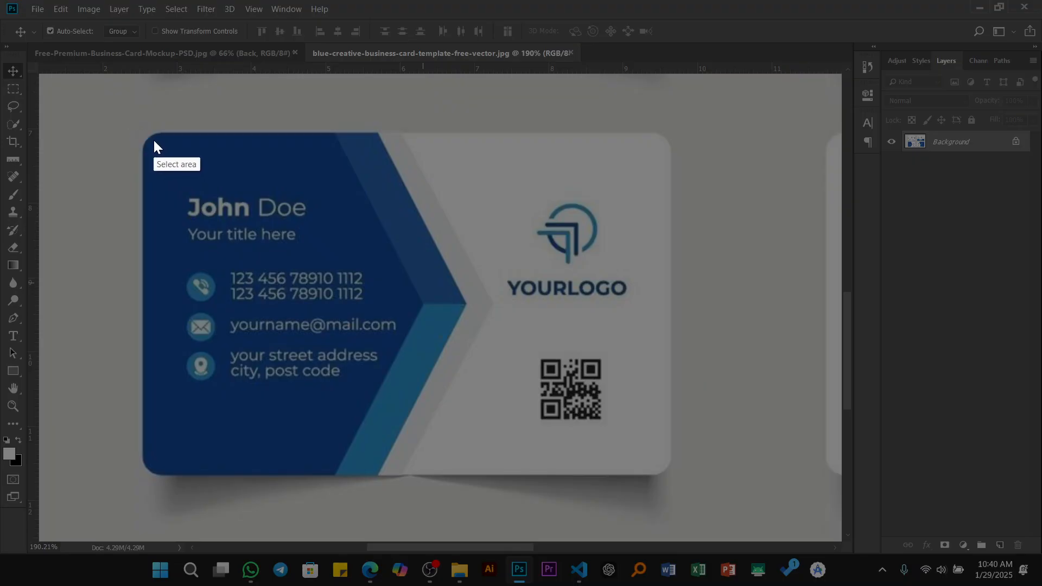
pyautogui.moveTo(151, 140); pyautogui.dragTo(656, 468)
pyautogui.hotkey('ctrl', 'c')
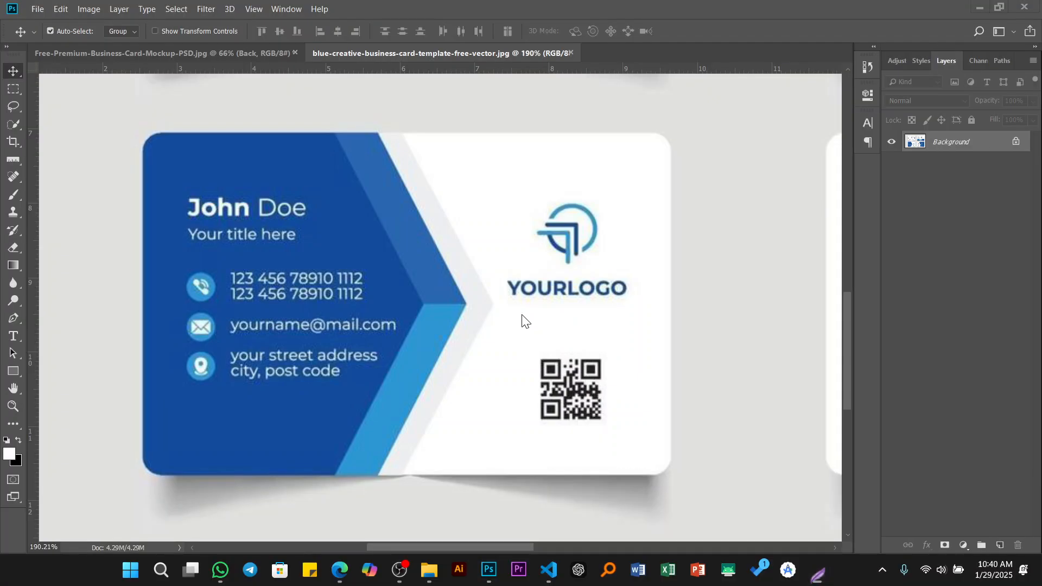
# - Open the contents of the mockup's Front smart object and paste the captured card design into it
pyautogui.click(174, 53)
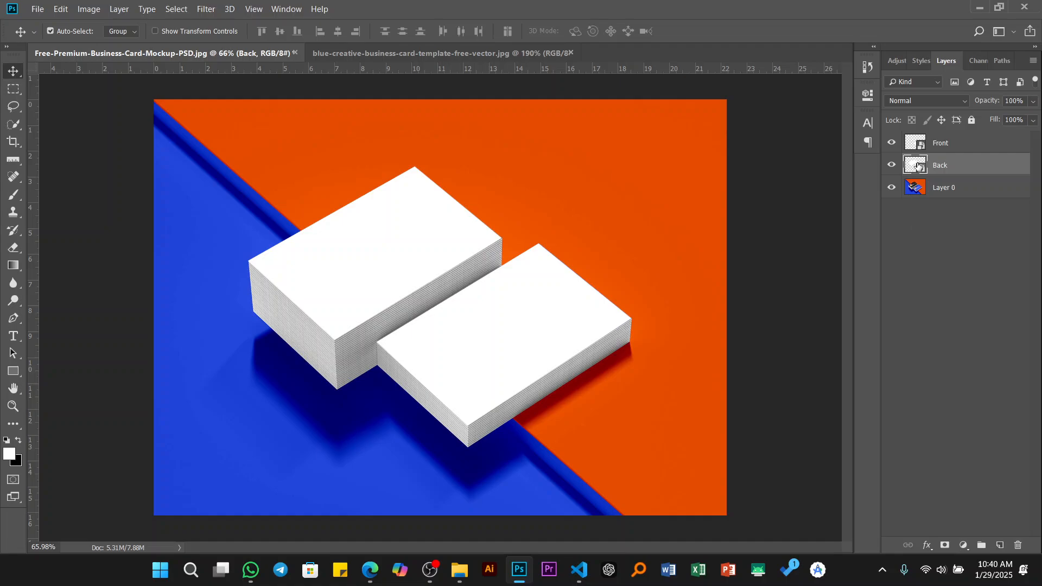
pyautogui.click(926, 148)
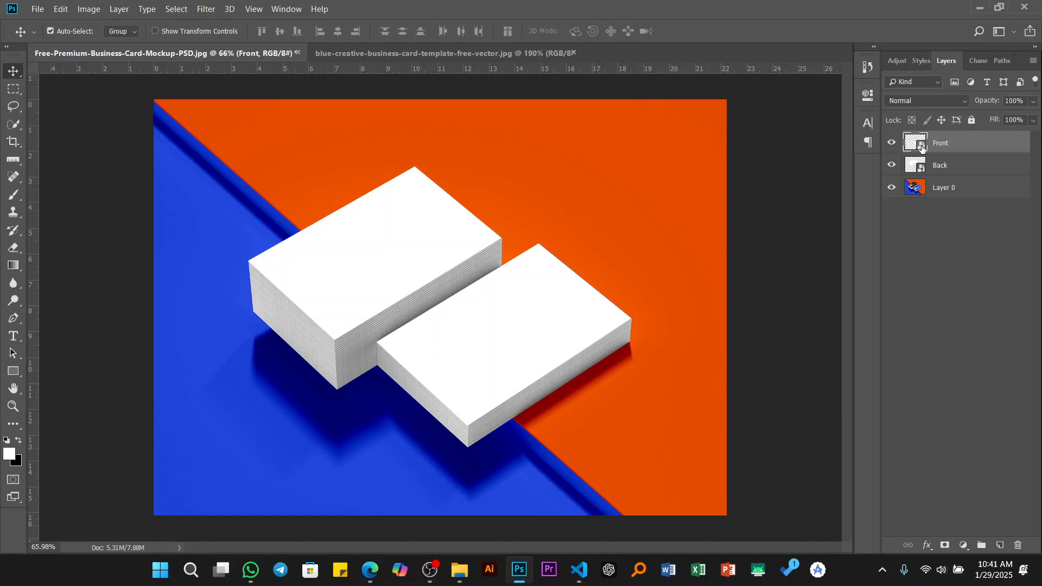
pyautogui.doubleClick(922, 144)
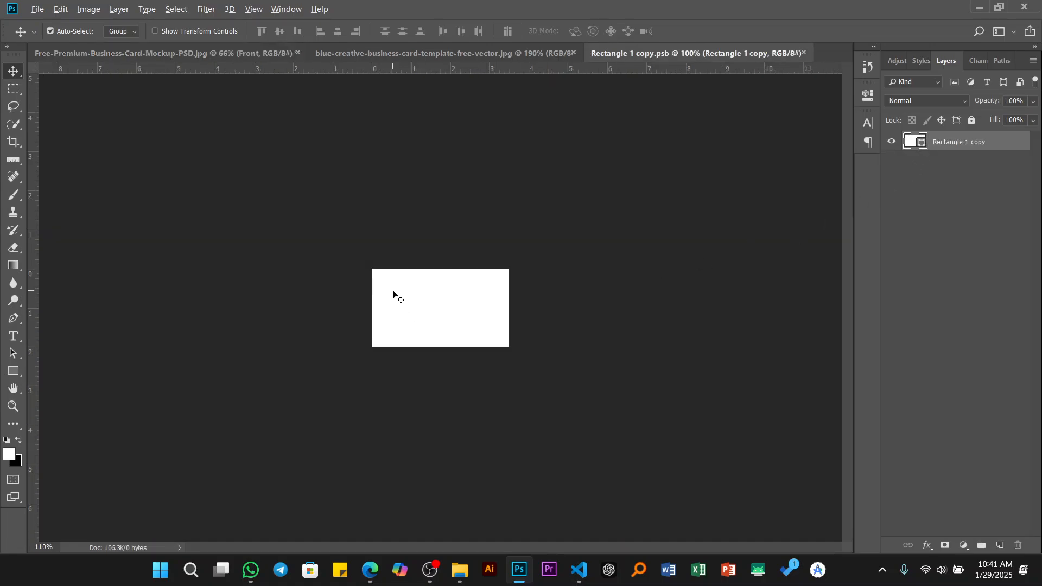
pyautogui.scroll(3, 402, 304)
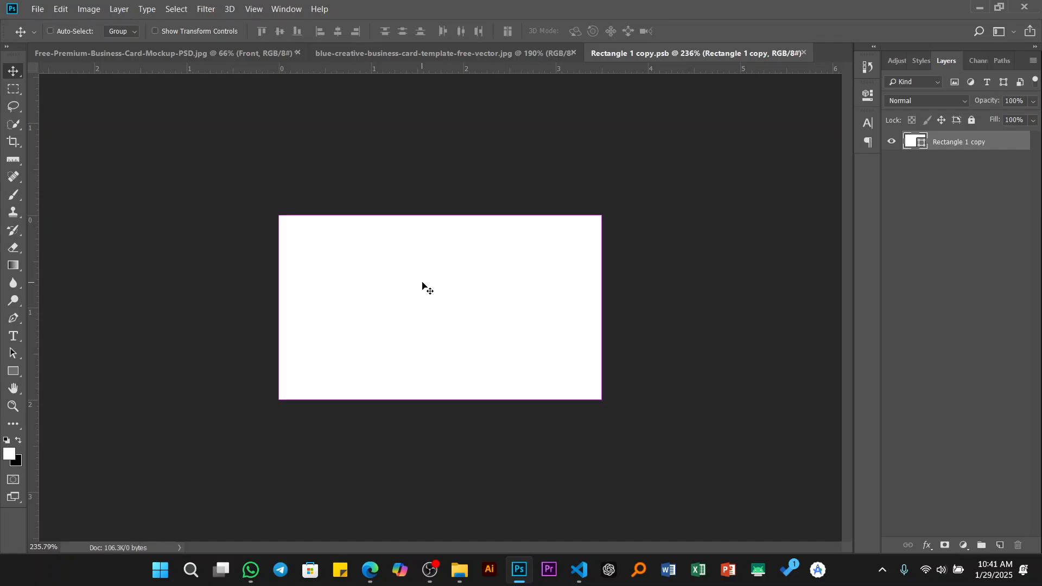
pyautogui.hotkey('ctrl', 'v')
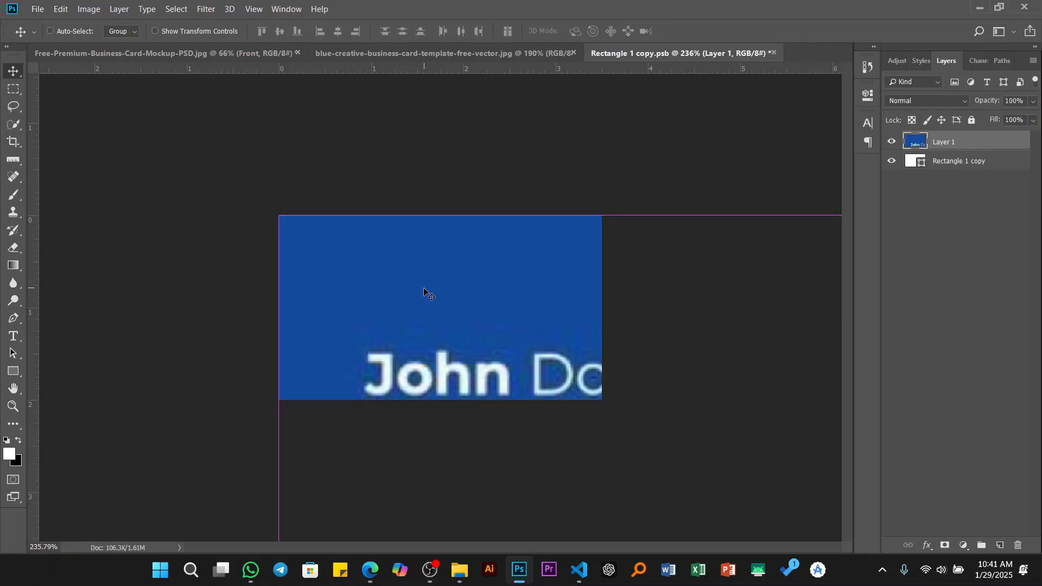
# - Try scaling the pasted card design down to the canvas size, and undo the transform
pyautogui.hotkey('ctrl', 't')
pyautogui.scroll(-5, 436, 301)
pyautogui.scroll(-1, 444, 325)
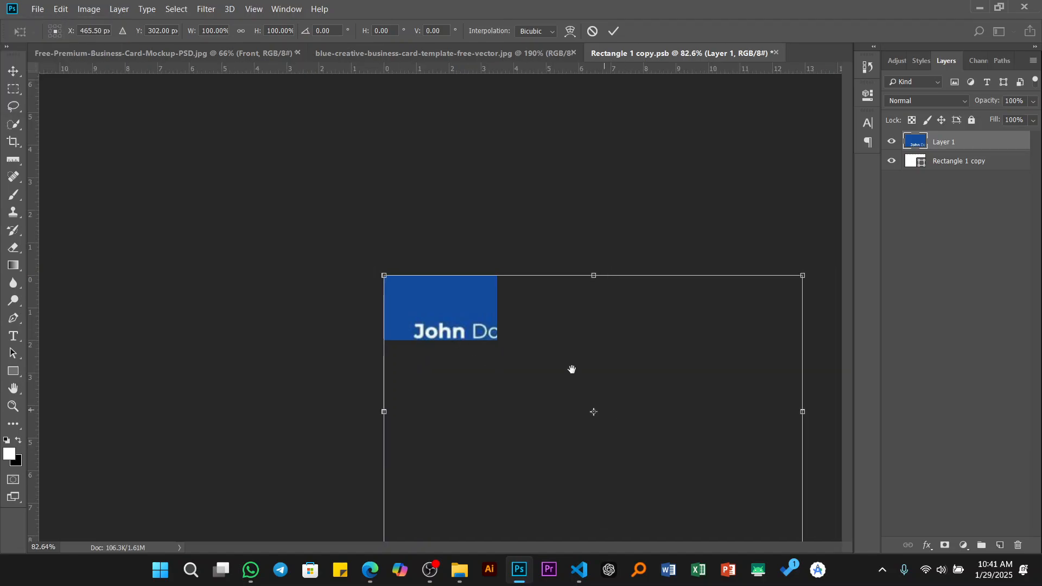
pyautogui.scroll(-7, 559, 377)
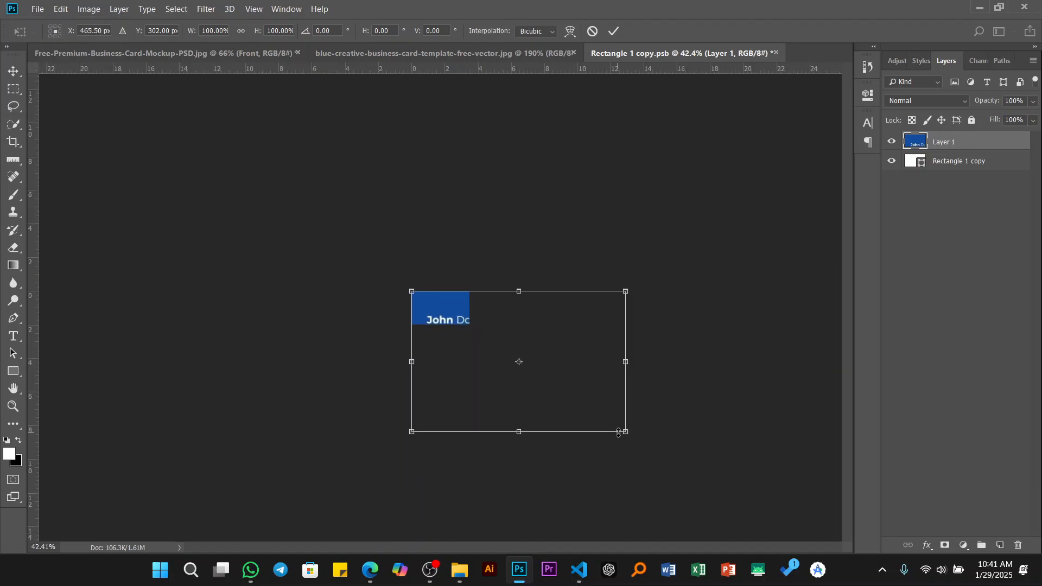
pyautogui.moveTo(625, 432); pyautogui.dragTo(476, 320)
pyautogui.hotkey('ctrl', '0')
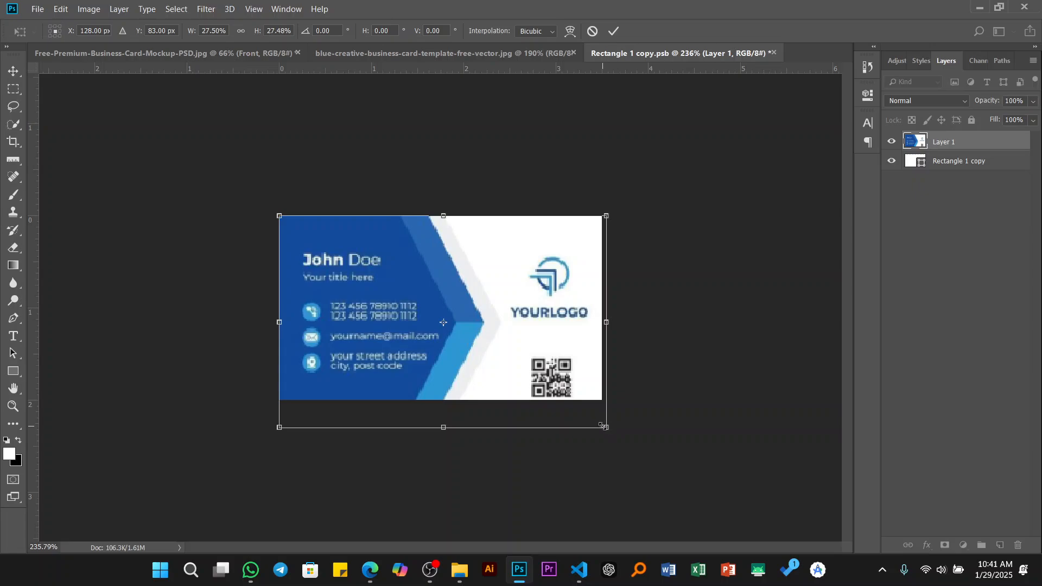
pyautogui.moveTo(602, 426); pyautogui.dragTo(593, 396)
pyautogui.click(614, 30)
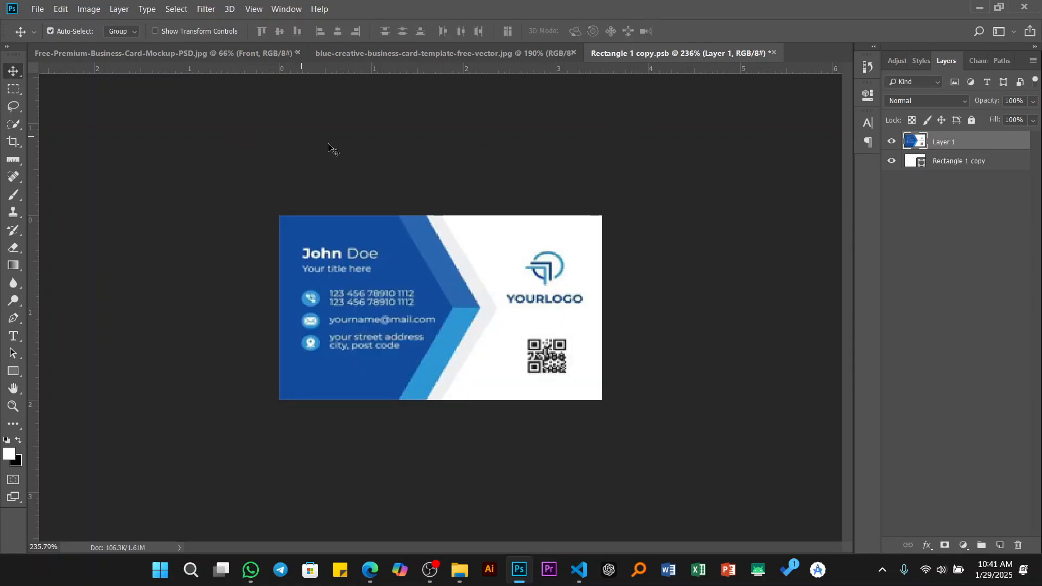
pyautogui.press('ctrl')
pyautogui.hotkey('ctrl', 'z')
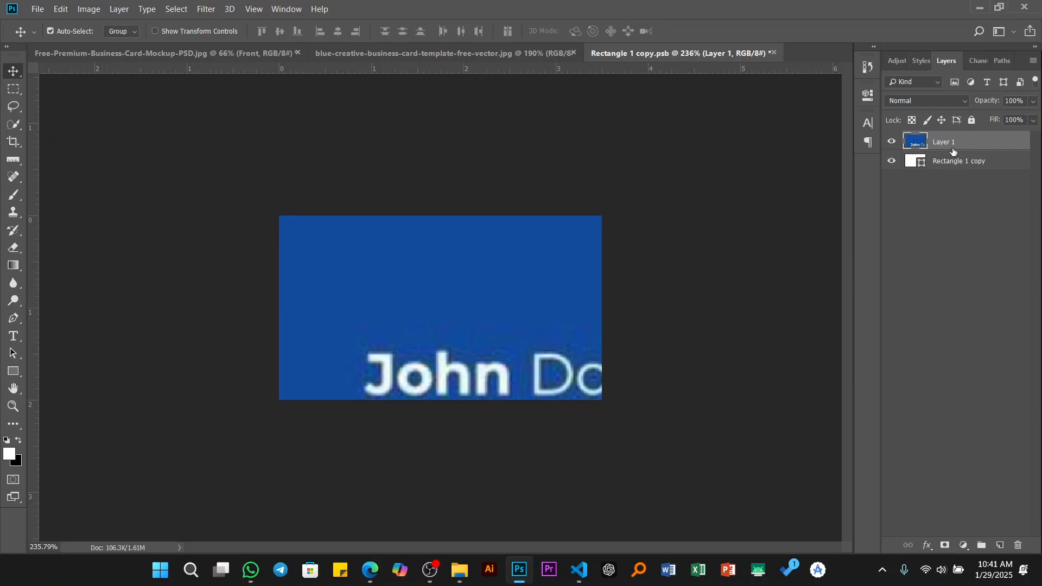
# - Convert the pasted card layer to a smart object and scale it to fill the canvas, 27.07% wide and 23.84% high
pyautogui.rightClick(953, 151)
pyautogui.click(812, 169)
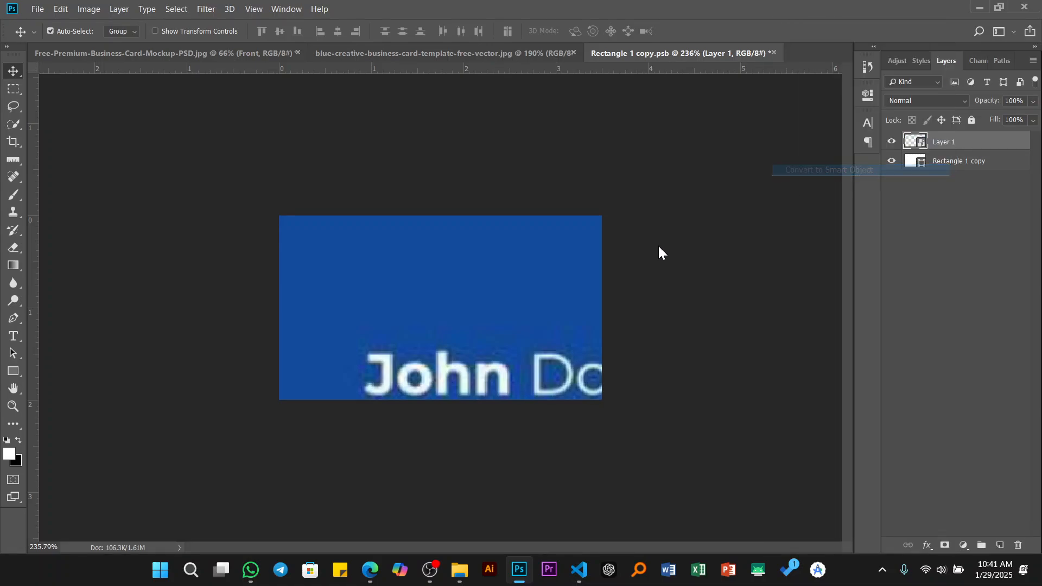
pyautogui.hotkey('ctrl', 't')
pyautogui.scroll(-2, 648, 361)
pyautogui.scroll(-4, 647, 359)
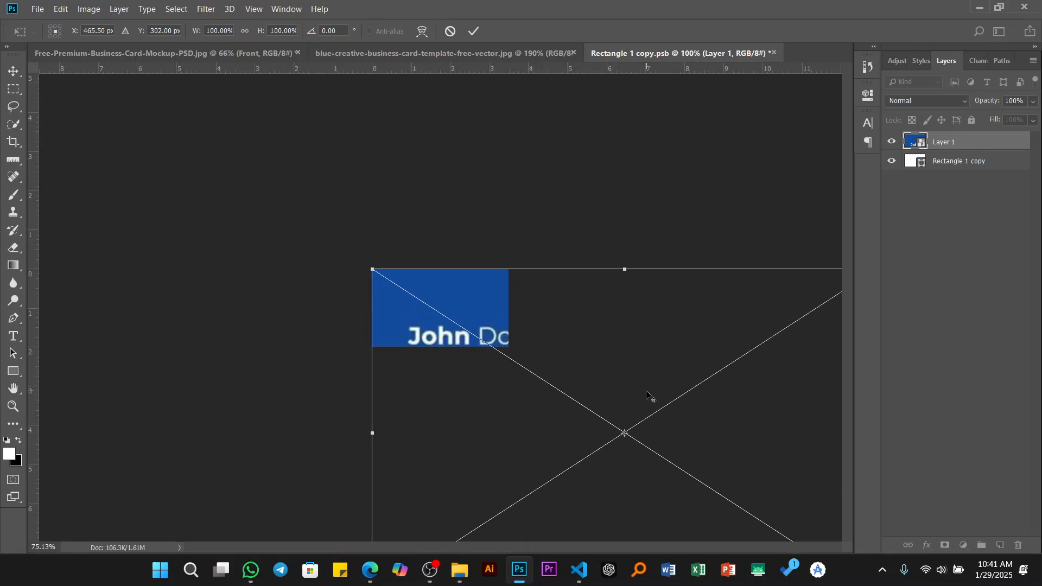
pyautogui.moveTo(714, 490); pyautogui.dragTo(484, 323)
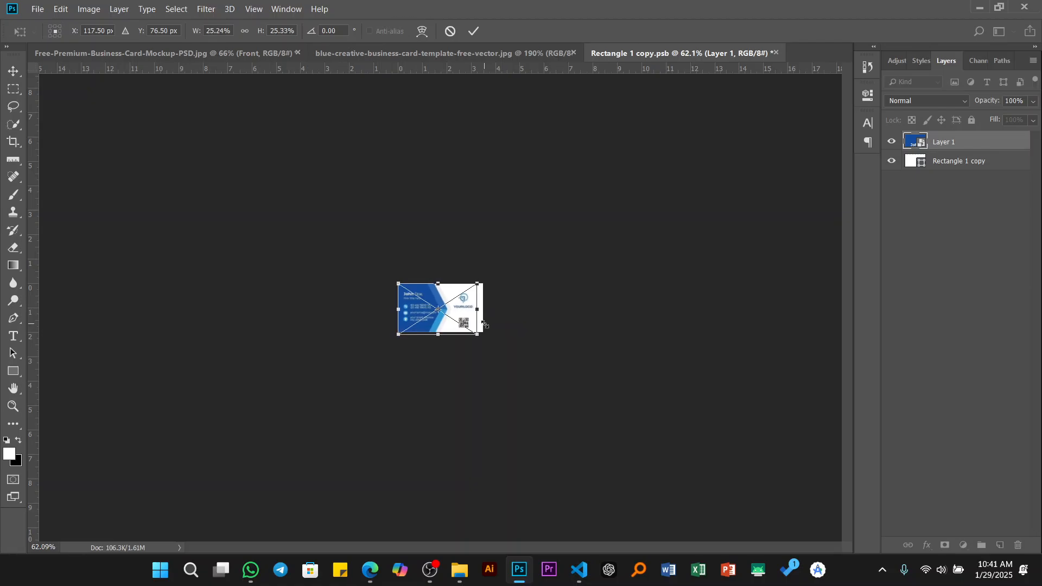
pyautogui.scroll(5, 480, 327)
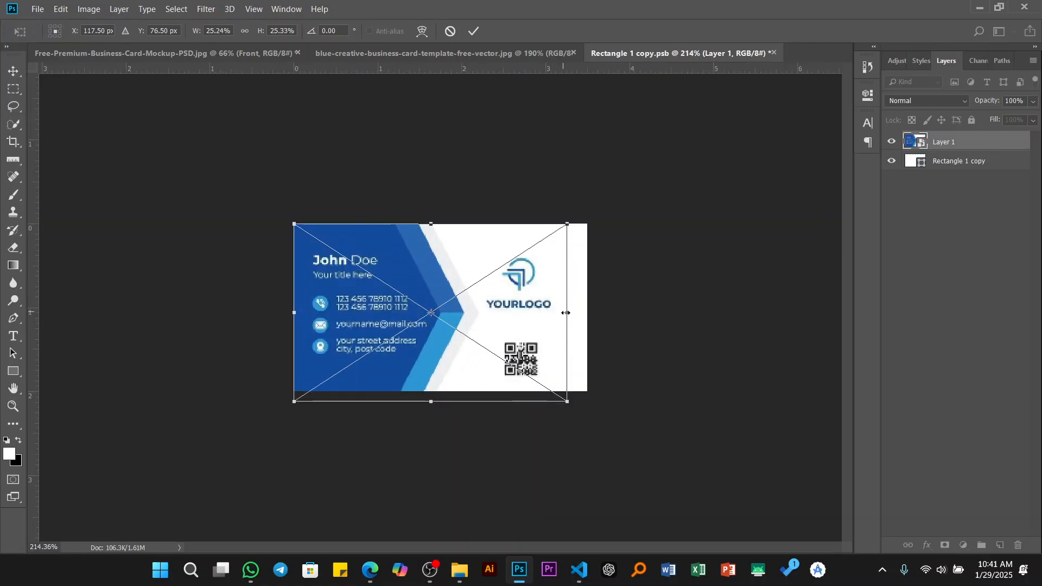
pyautogui.moveTo(565, 312); pyautogui.dragTo(581, 313)
pyautogui.moveTo(582, 402); pyautogui.dragTo(588, 390)
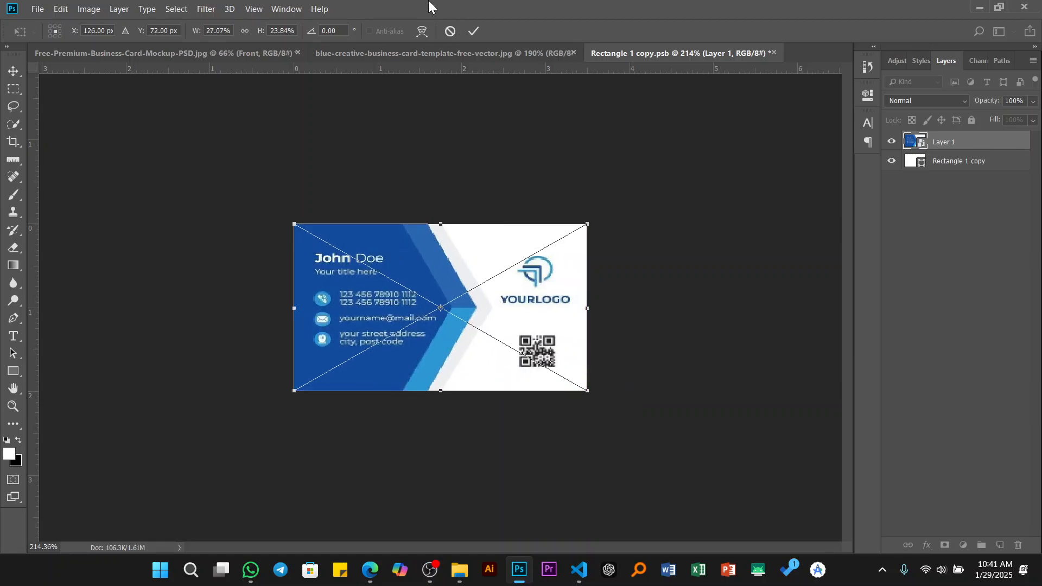
pyautogui.click(472, 31)
# - Save the Front smart object's contents and return to the business card mockup document to check the updated card
pyautogui.click(39, 5)
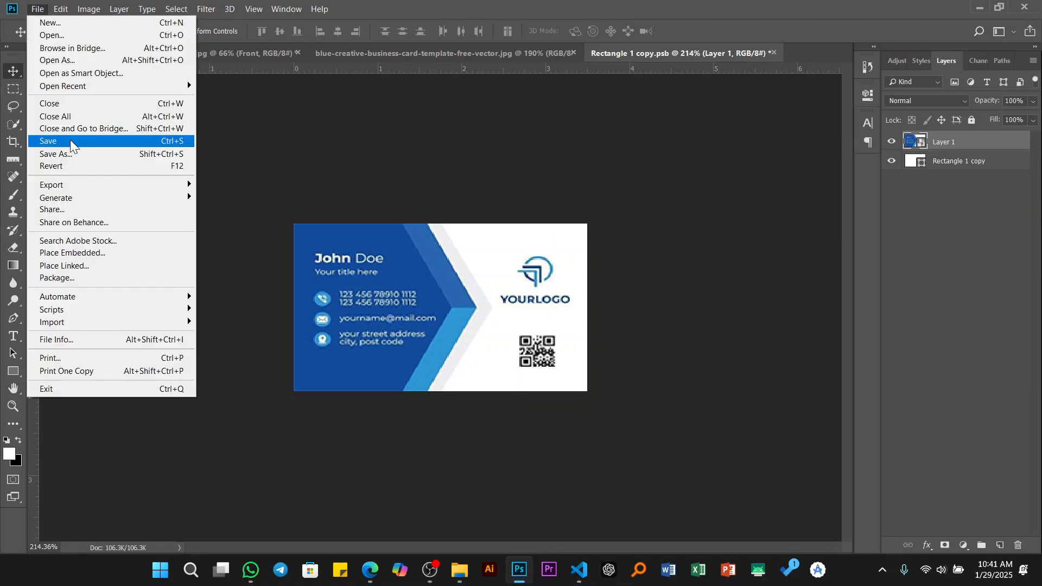
pyautogui.click(70, 139)
pyautogui.click(227, 55)
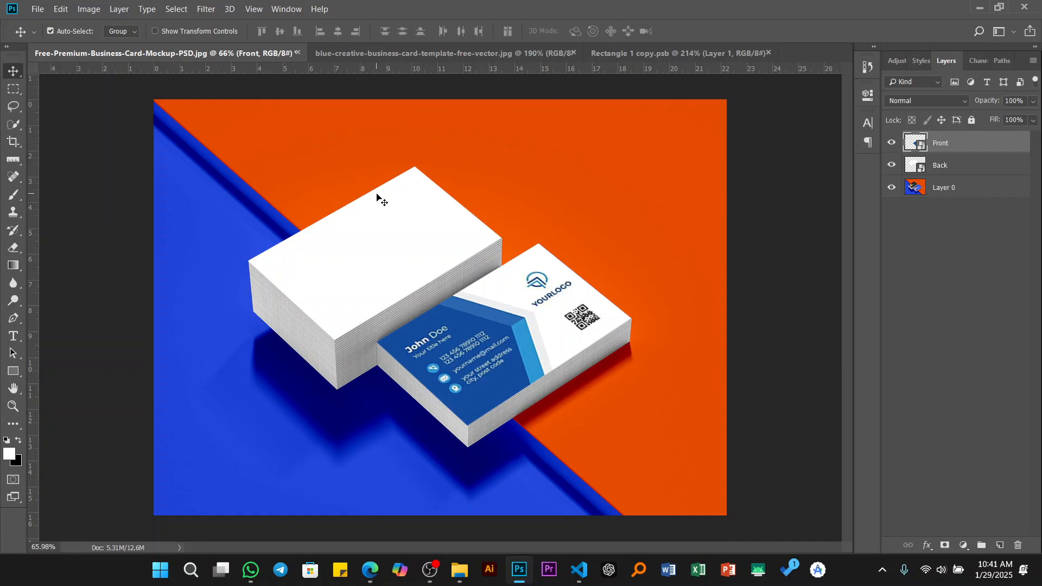
# - In the card template image, capture an area of about 630 × 404 px just inside the white card with arrows on both sides, and copy it
pyautogui.click(635, 51)
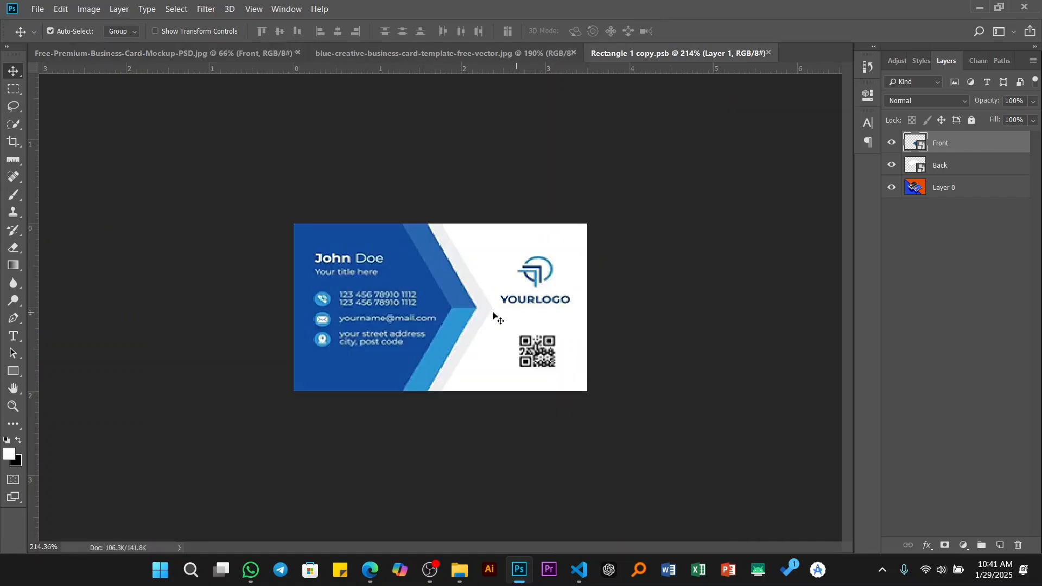
pyautogui.click(516, 53)
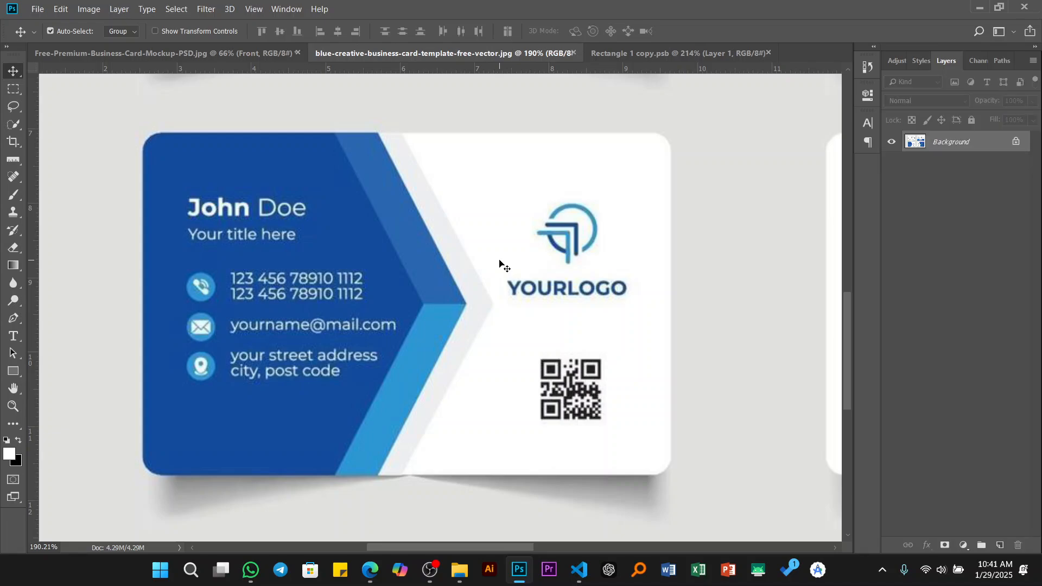
pyautogui.scroll(-4, 500, 263)
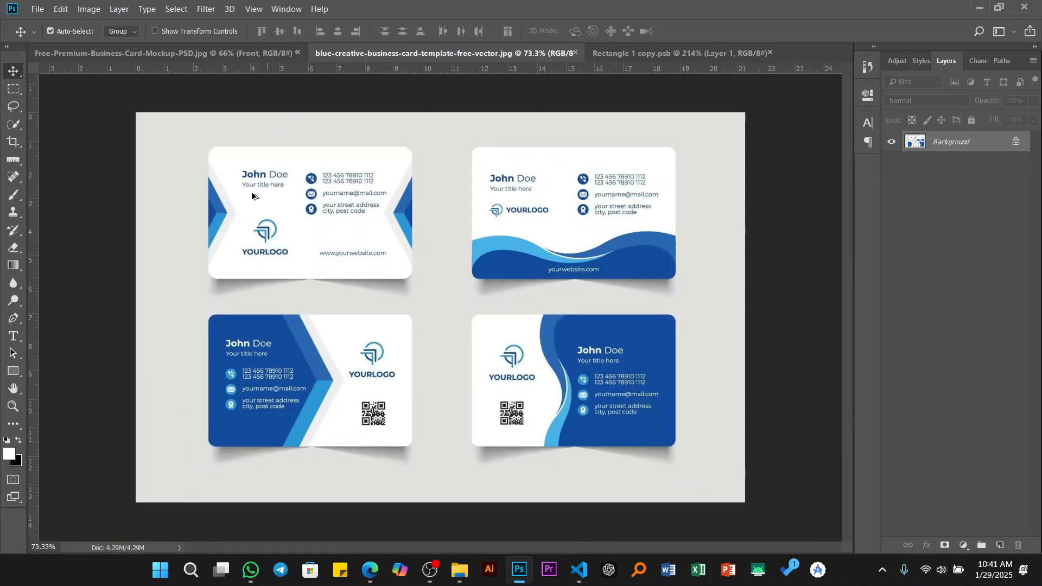
pyautogui.scroll(2, 252, 183)
pyautogui.press('shift+super+s')
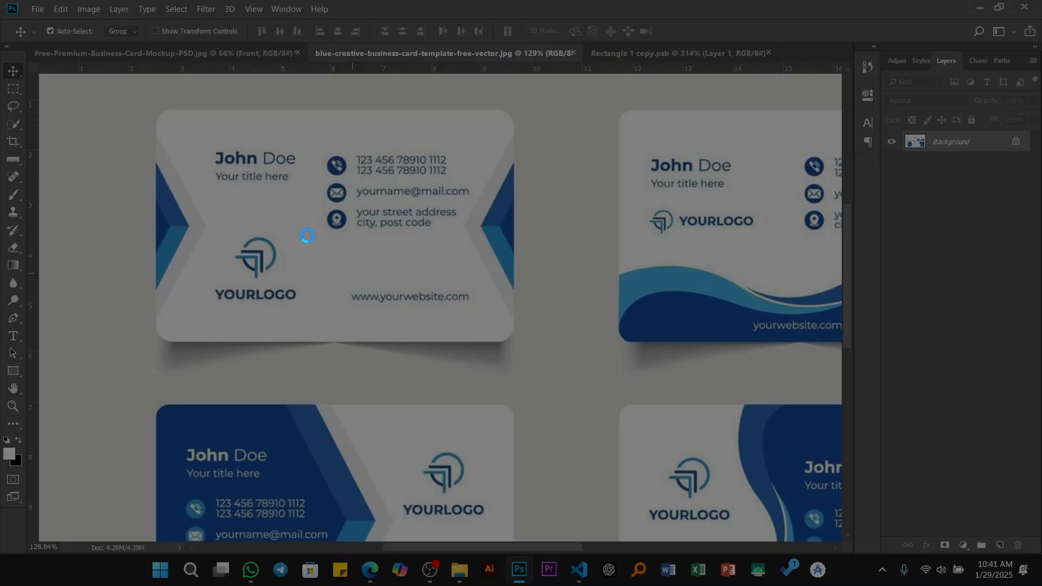
pyautogui.moveTo(165, 116); pyautogui.dragTo(506, 334)
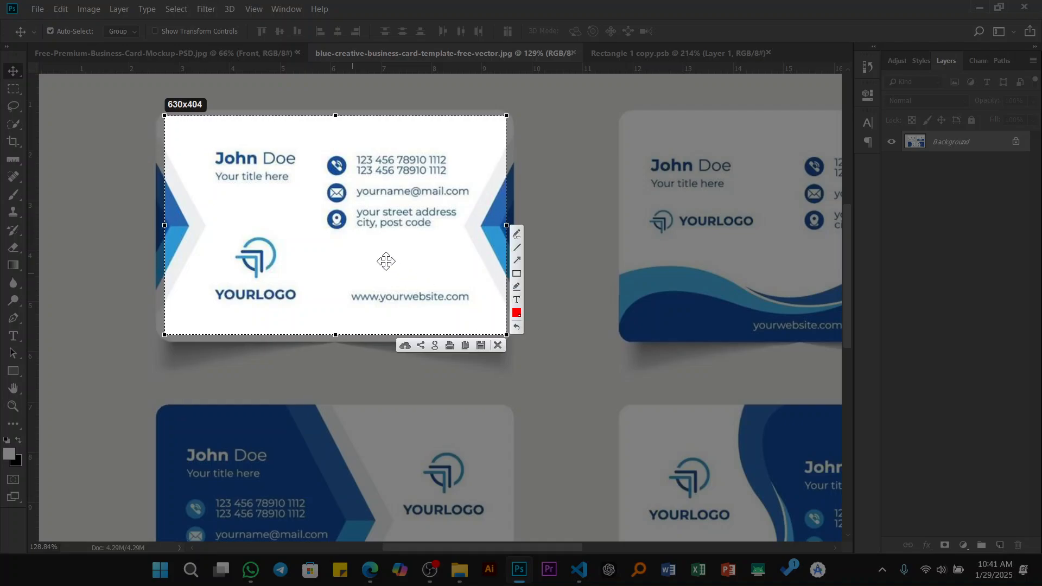
pyautogui.hotkey('ctrl', 'c')
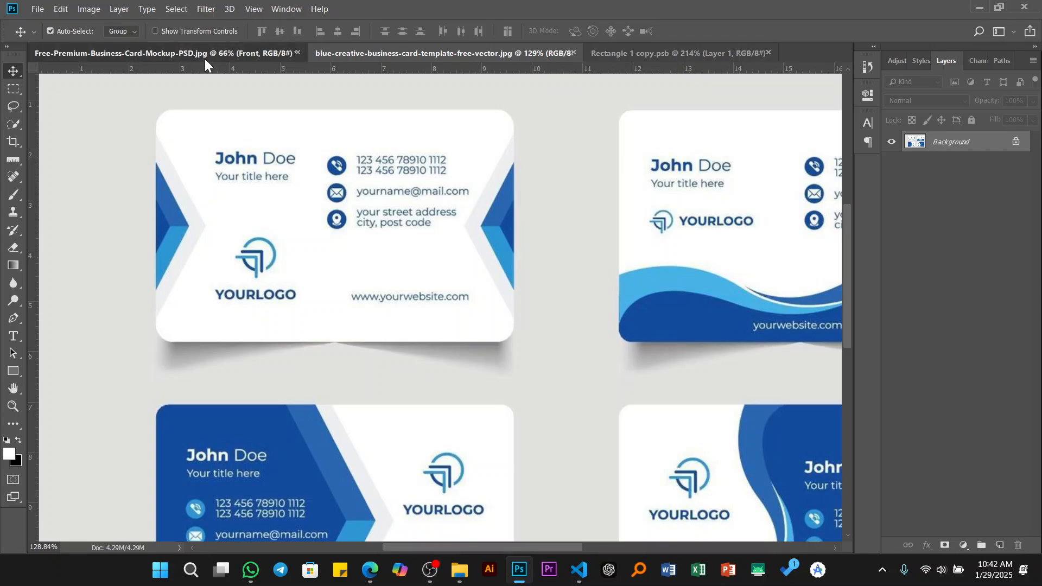
# - Open the contents of the mockup's Back smart object and paste the captured white card design into it
pyautogui.click(205, 58)
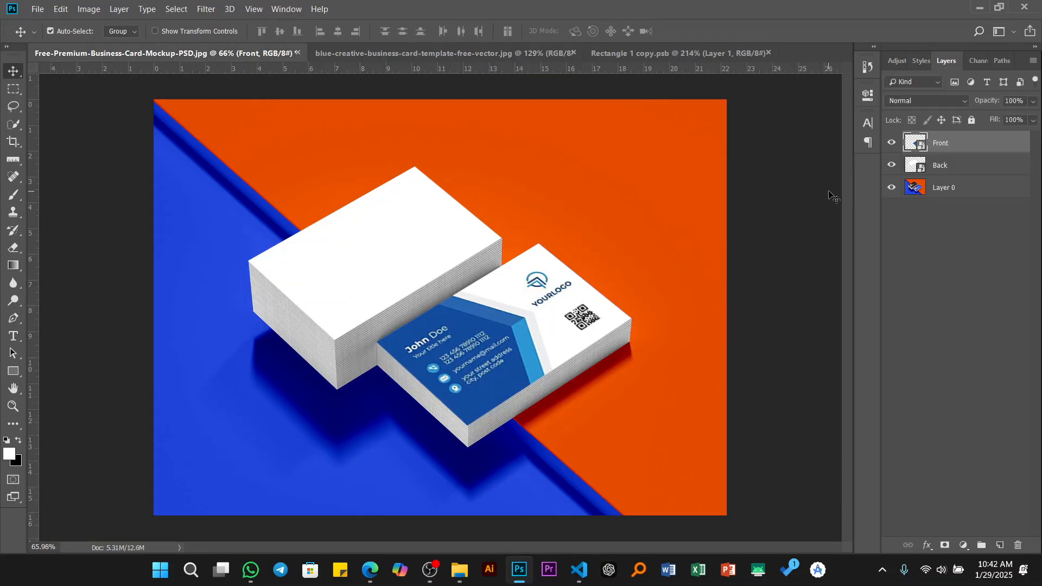
pyautogui.doubleClick(921, 171)
pyautogui.hotkey('ctrl', 'v')
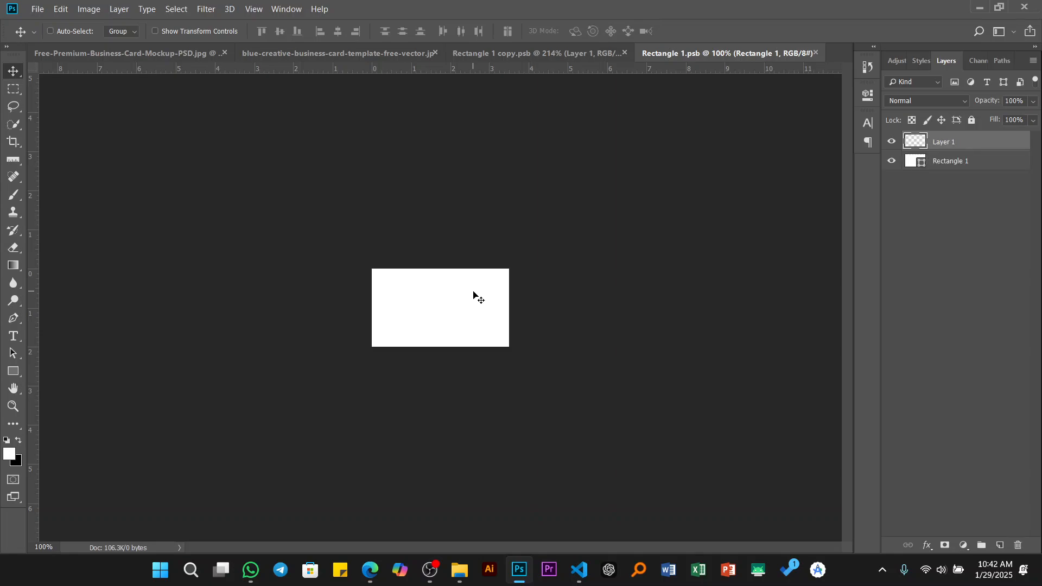
# - Scale the pasted white card design down so it fills the Back canvas exactly, and apply the transform
pyautogui.scroll(-2, 494, 326)
pyautogui.hotkey('ctrl', 't')
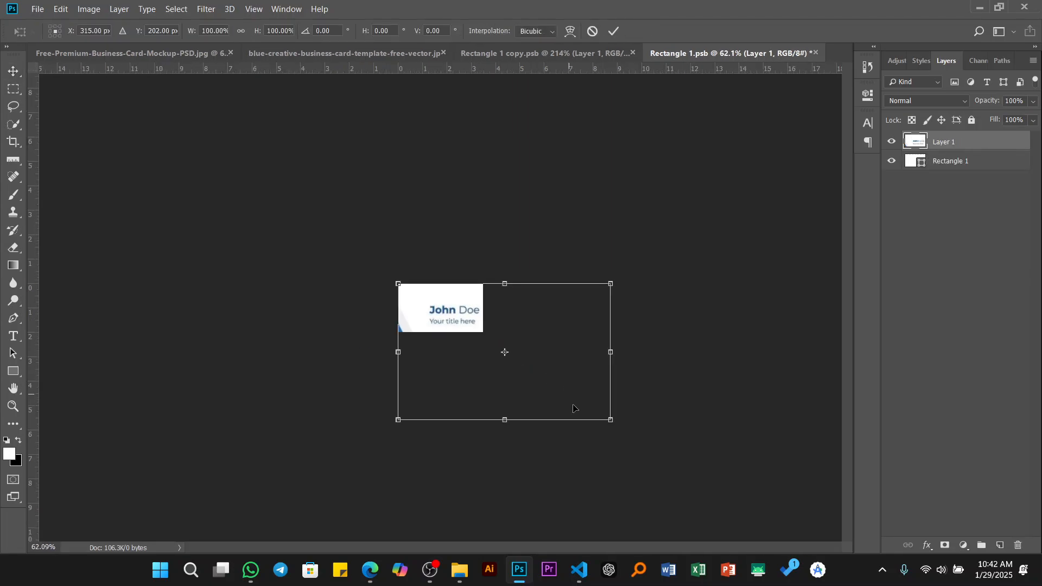
pyautogui.moveTo(610, 420); pyautogui.dragTo(483, 332)
pyautogui.click(614, 31)
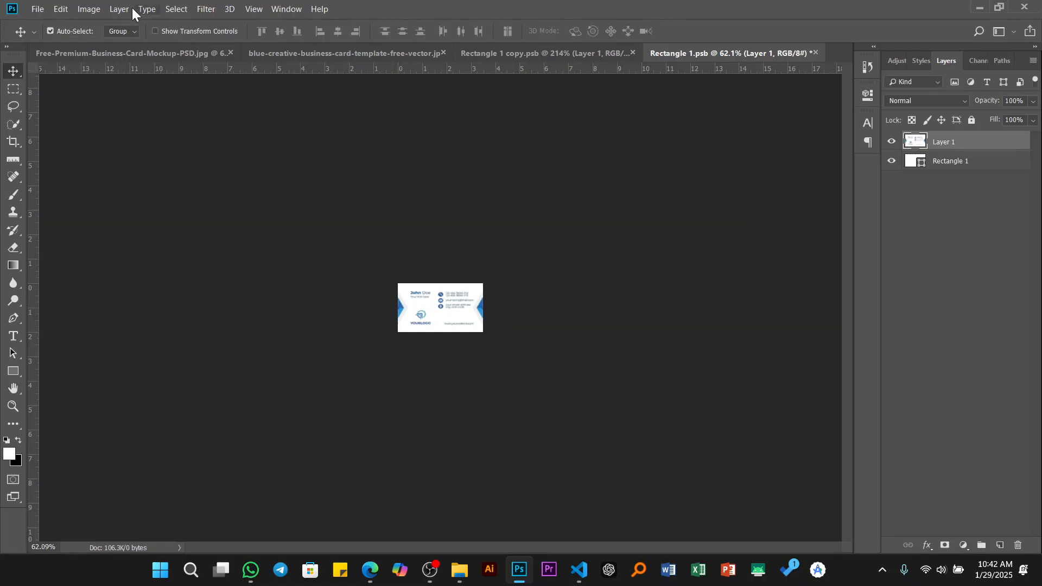
# - Save the Back smart object's contents and return to the mockup document to view both finished cards
pyautogui.click(36, 10)
pyautogui.click(59, 143)
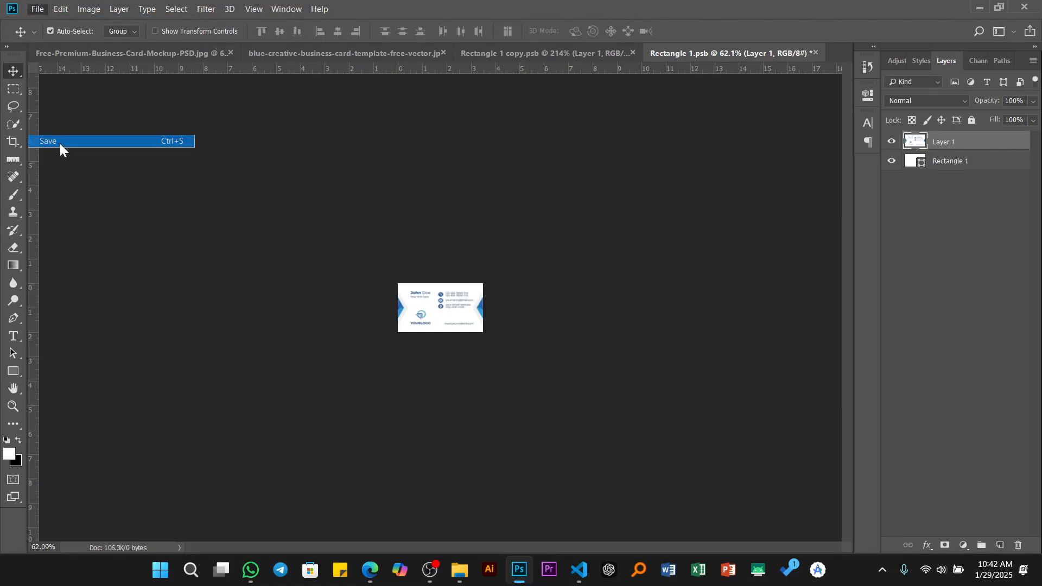
pyautogui.click(110, 54)
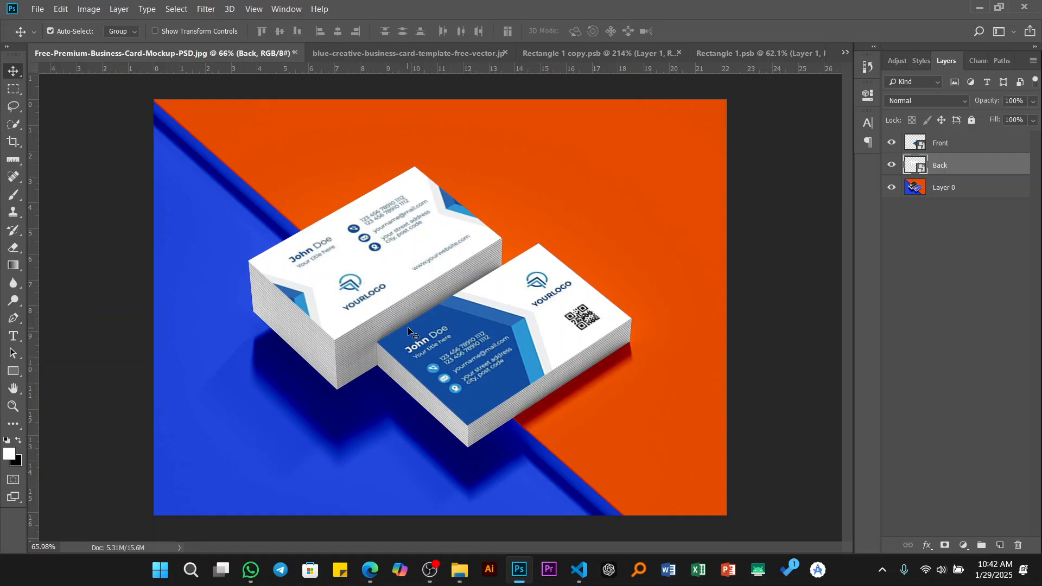
pyautogui.scroll(-3, 415, 332)
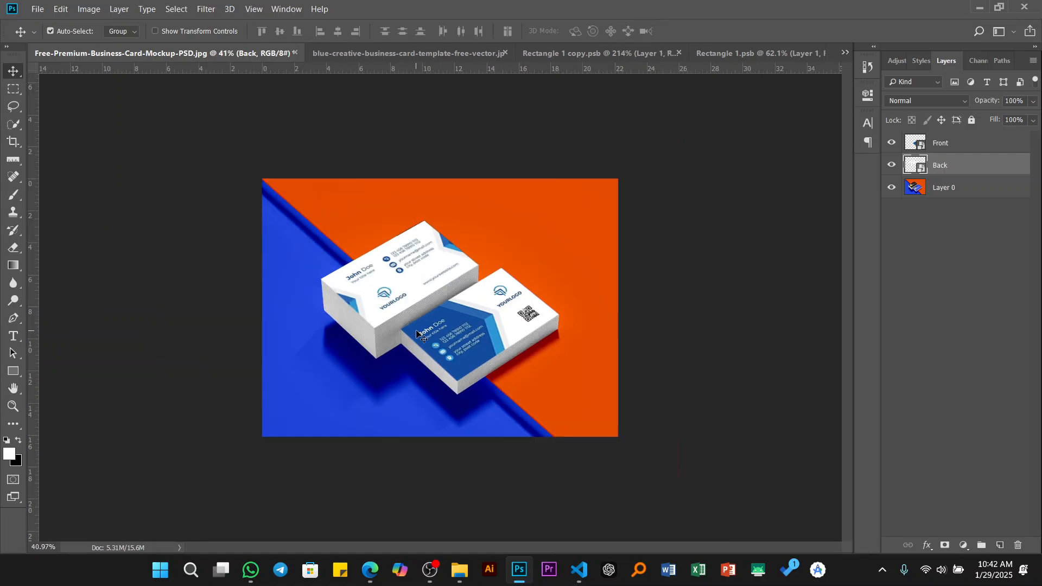